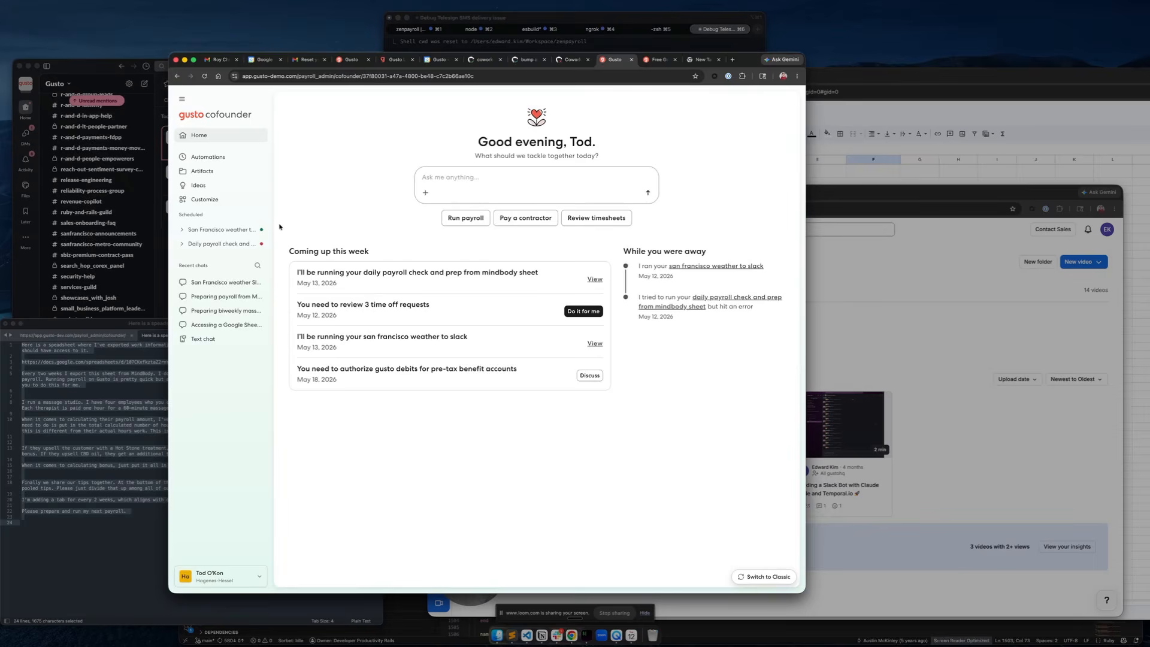
Paste the prepared request asking Cofounder to run payroll from the Mindbody export Google Sheet
{"action": "left_click", "coordinate": [472, 178]}
{"action": "key", "text": "super+v"}
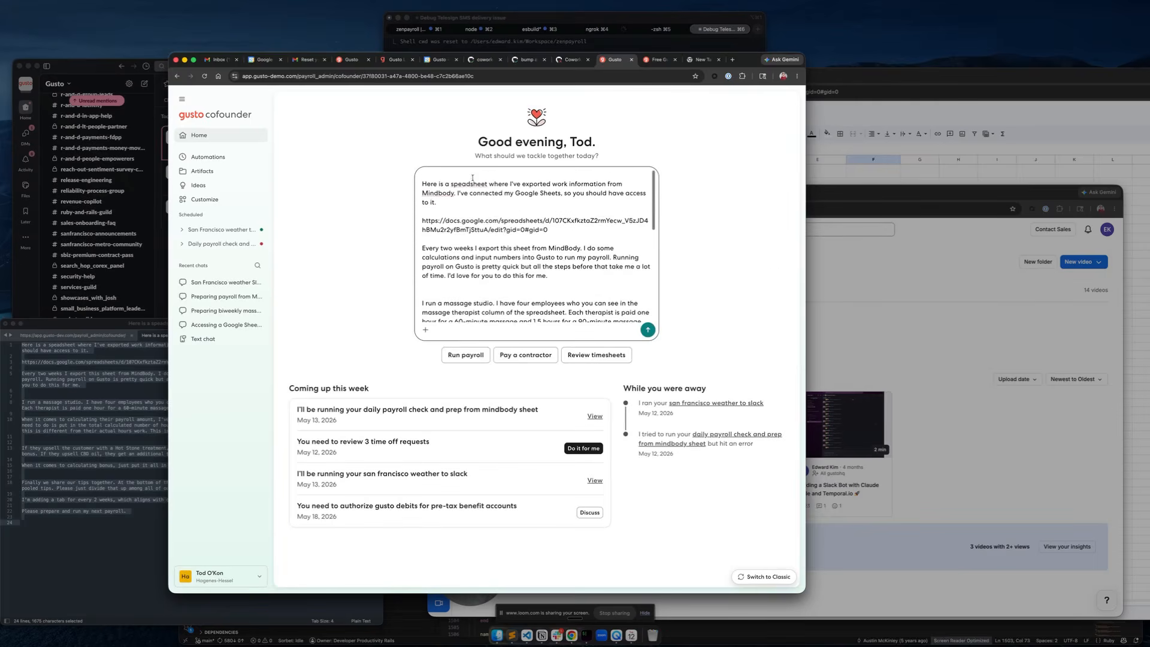
Confirm Google Sheets is listed as connected under Customize connectors
{"action": "left_click", "coordinate": [193, 200]}
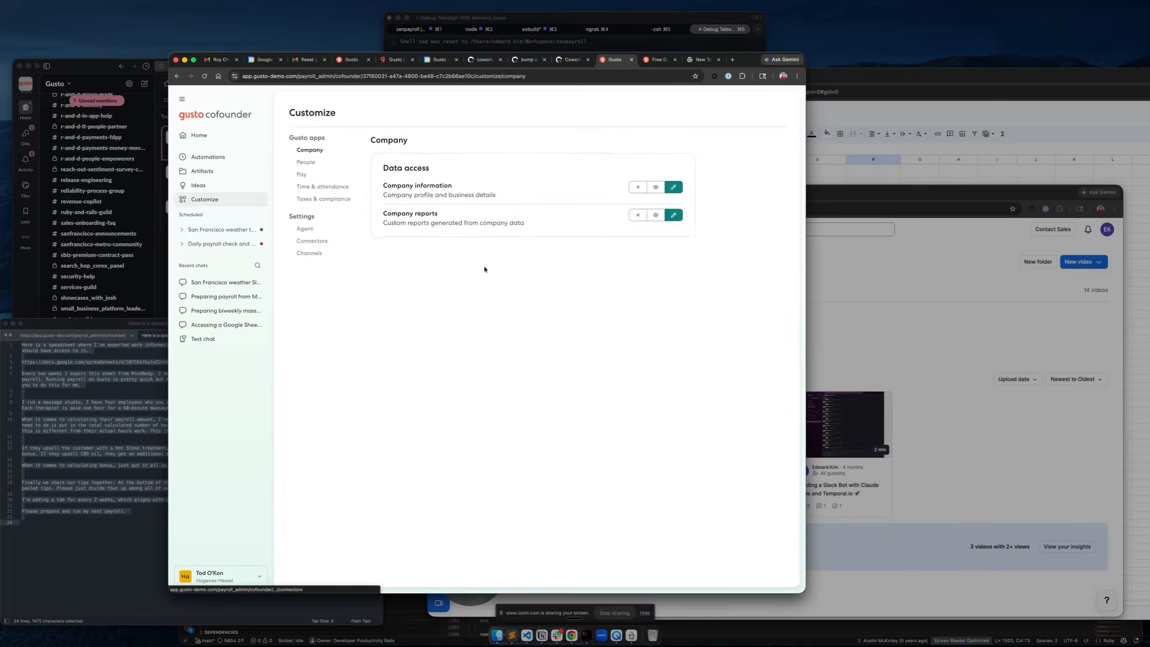
{"action": "left_click", "coordinate": [307, 243]}
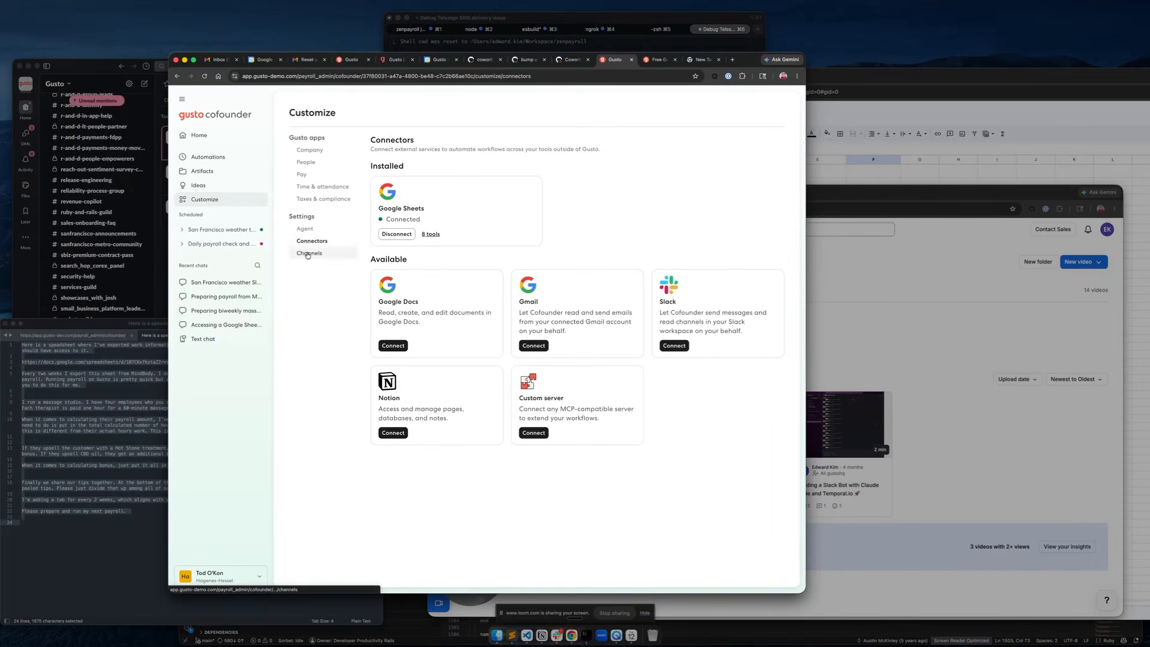
{"action": "left_click_drag", "start_coordinate": [379, 207], "coordinate": [425, 220]}
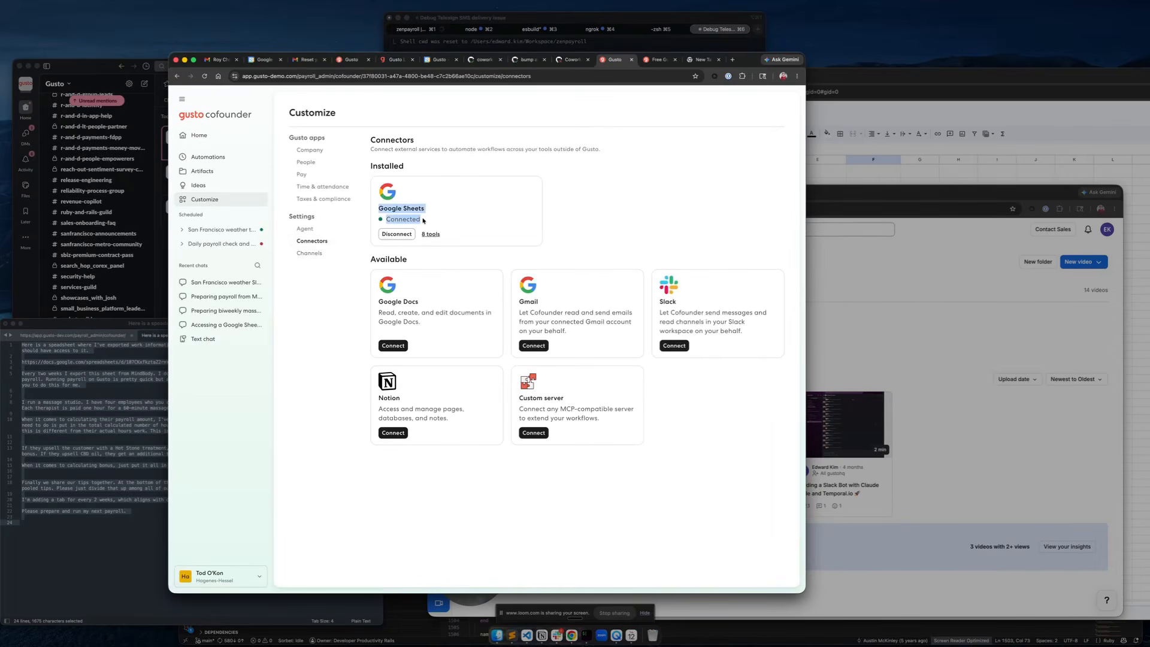
Confirm the Slack channel is connected, then return to the Cofounder home prompt
{"action": "left_click", "coordinate": [309, 253]}
{"action": "left_click_drag", "start_coordinate": [564, 213], "coordinate": [624, 214]}
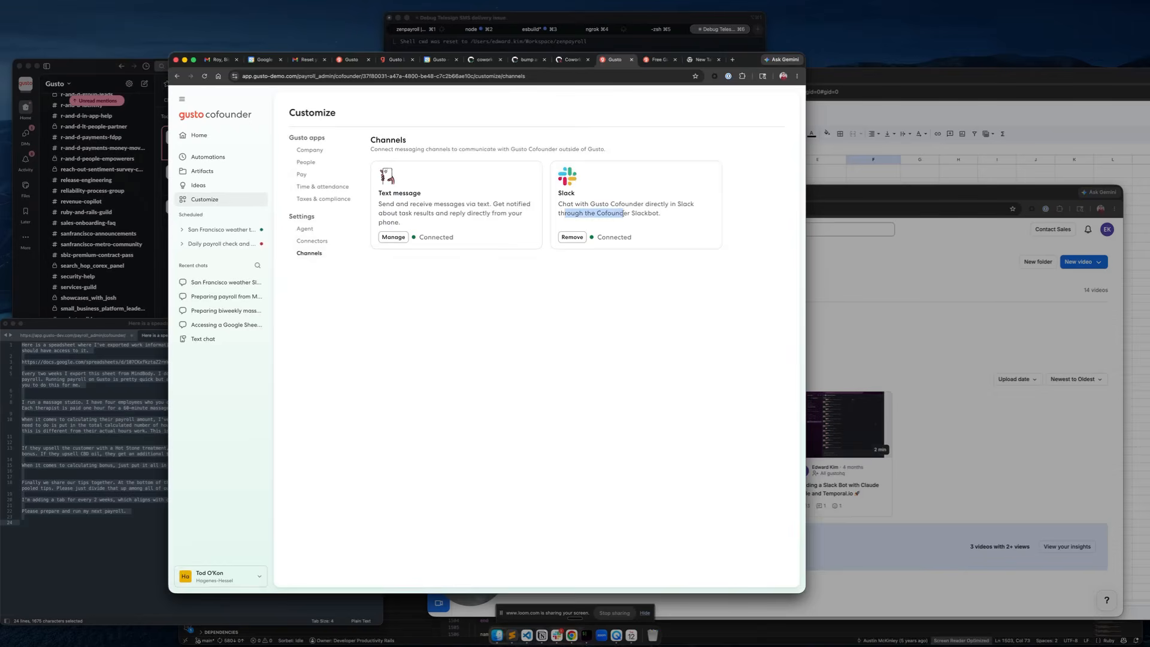
{"action": "left_click", "coordinate": [623, 213]}
{"action": "triple_click", "coordinate": [381, 211]}
{"action": "left_click", "coordinate": [380, 212]}
{"action": "left_click", "coordinate": [207, 137]}
{"action": "left_click", "coordinate": [505, 192]}
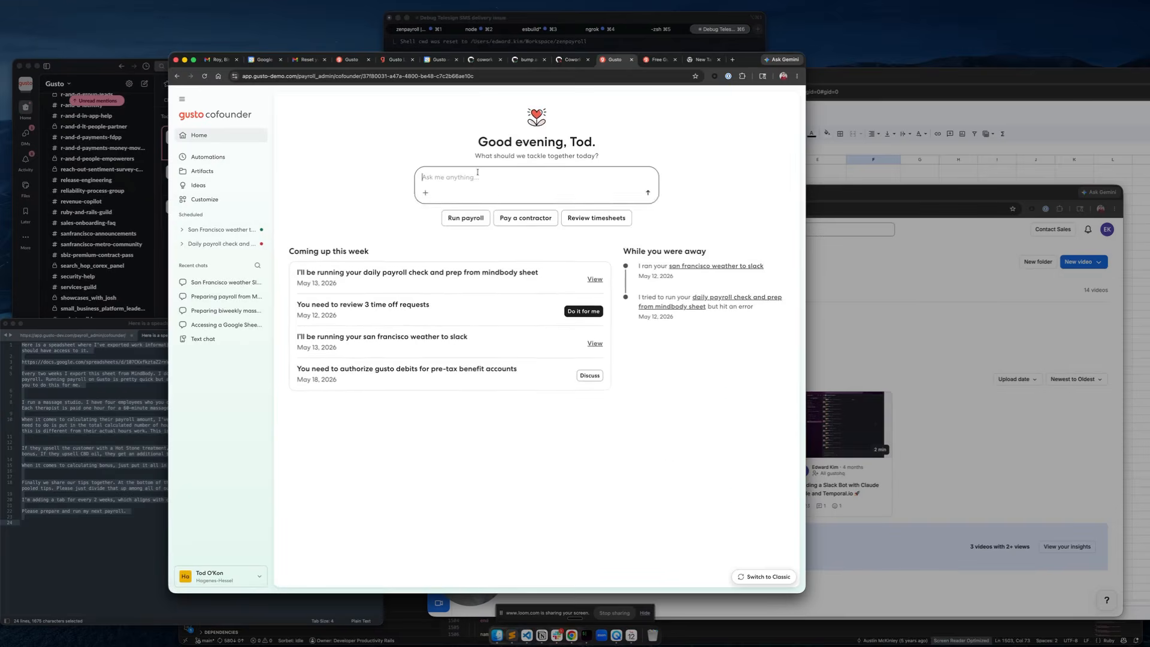
Re-paste the payroll request and dock the Mindbody sheet, Gemini panel closed, beside the chat
{"action": "key", "text": "super+v"}
{"action": "left_click_drag", "start_coordinate": [915, 75], "coordinate": [657, 43]}
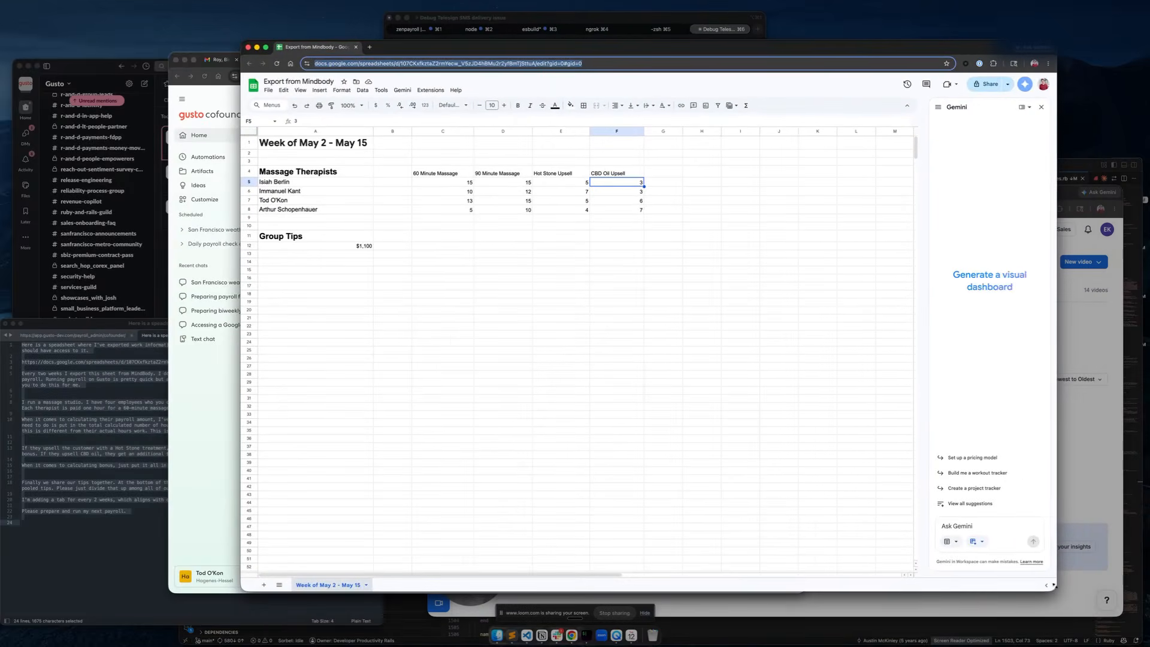
{"action": "left_click_drag", "start_coordinate": [1054, 585], "coordinate": [860, 499]}
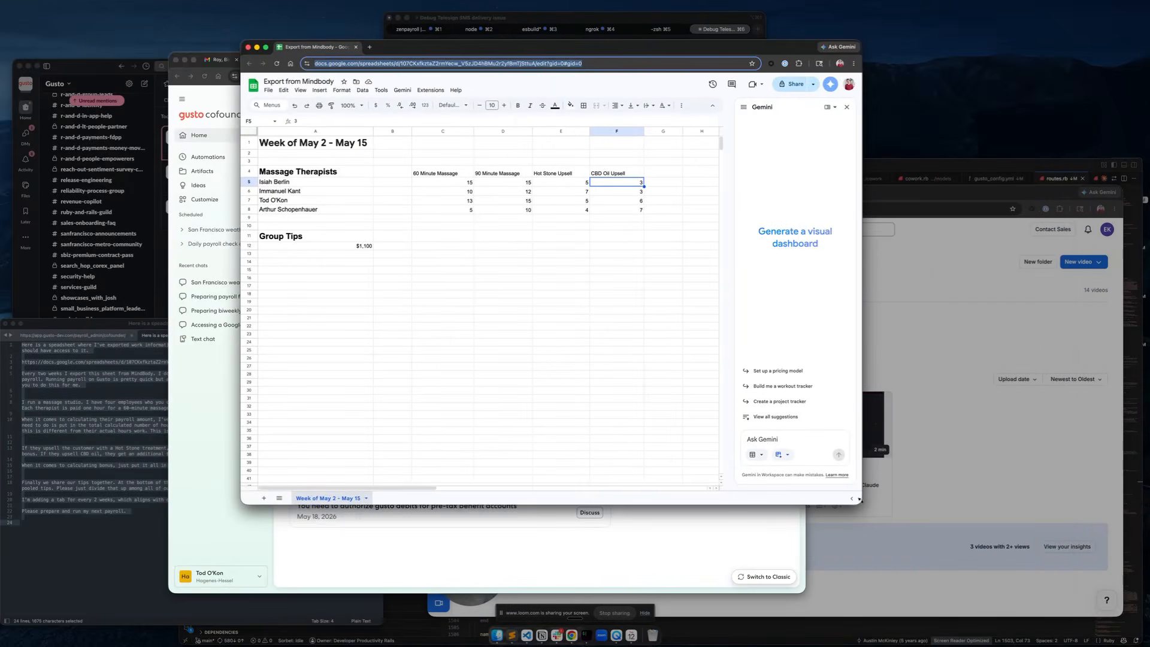
{"action": "left_click", "coordinate": [846, 106]}
{"action": "left_click_drag", "start_coordinate": [643, 51], "coordinate": [744, 90]}
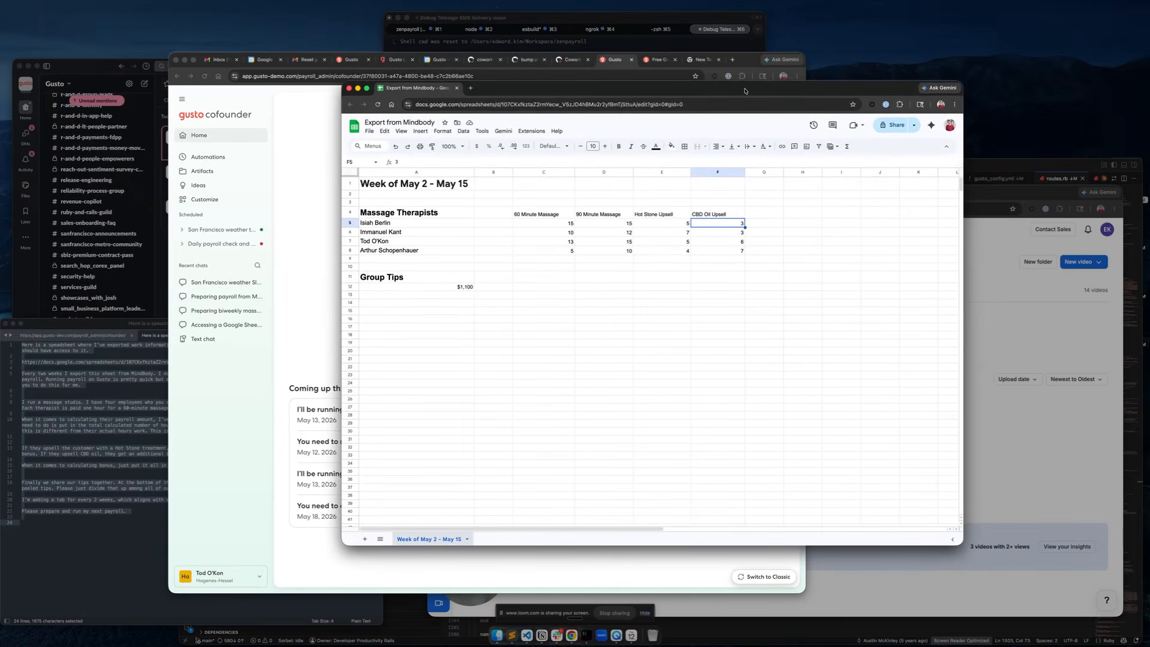
{"action": "left_click_drag", "start_coordinate": [745, 90], "coordinate": [874, 100]}
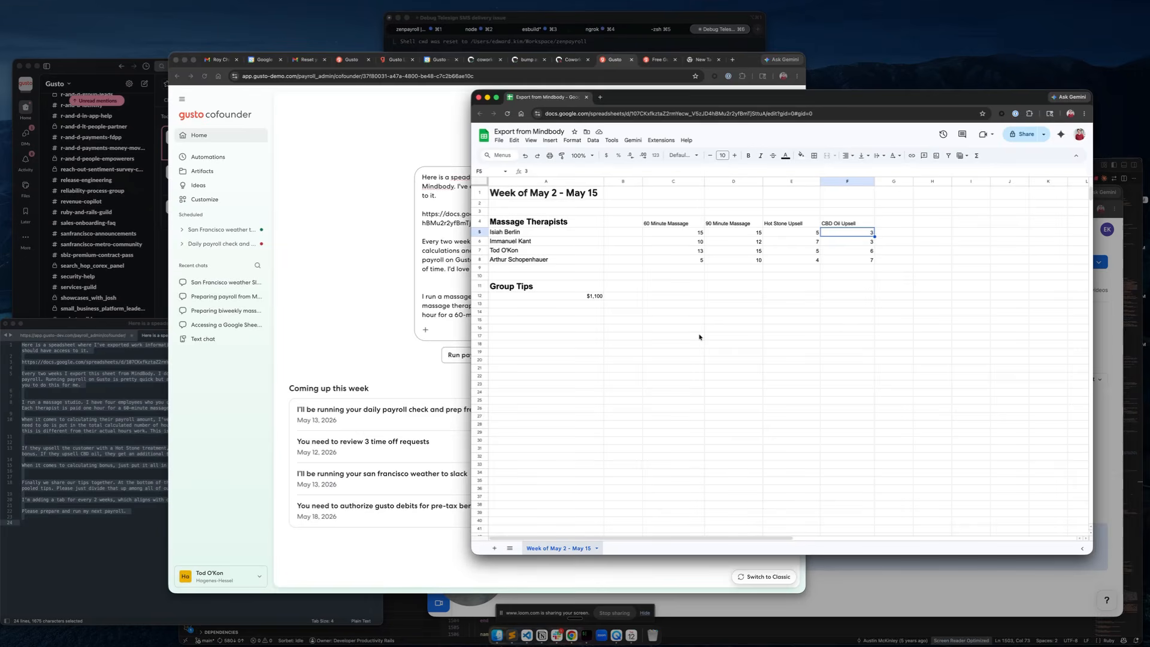
{"action": "left_click", "coordinate": [361, 289]}
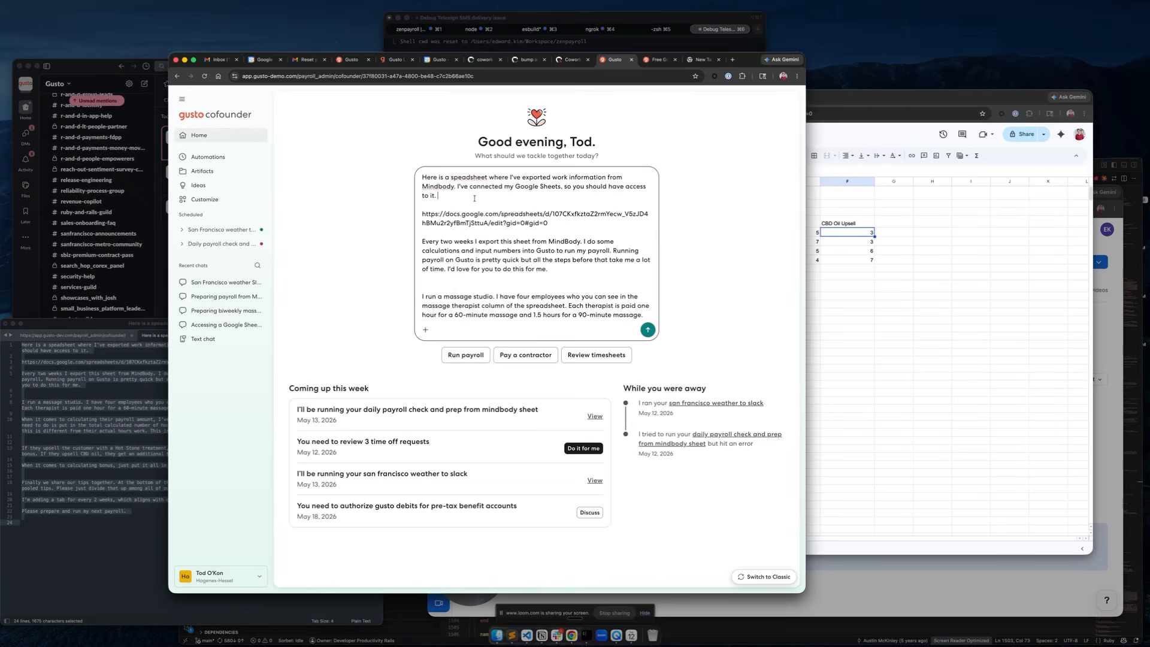
Review the payroll request against the spreadsheet, including the note about actual hours worked
{"action": "scroll", "coordinate": [475, 199], "scroll_direction": "down", "scroll_amount": 1}
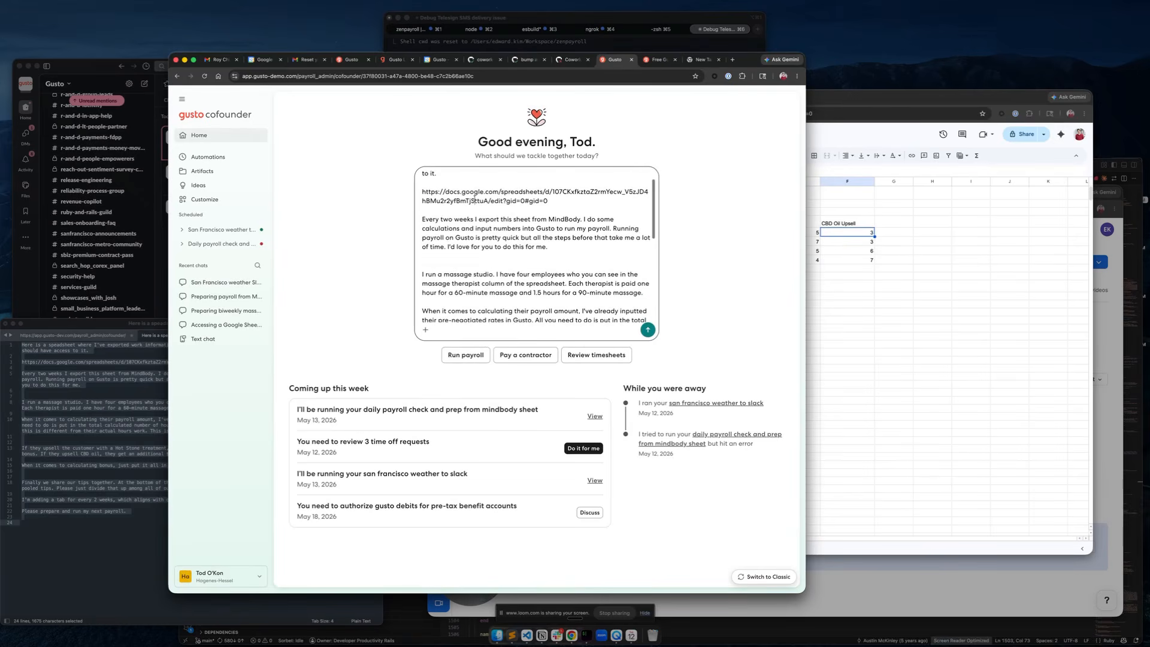
{"action": "scroll", "coordinate": [475, 209], "scroll_direction": "down", "scroll_amount": 1}
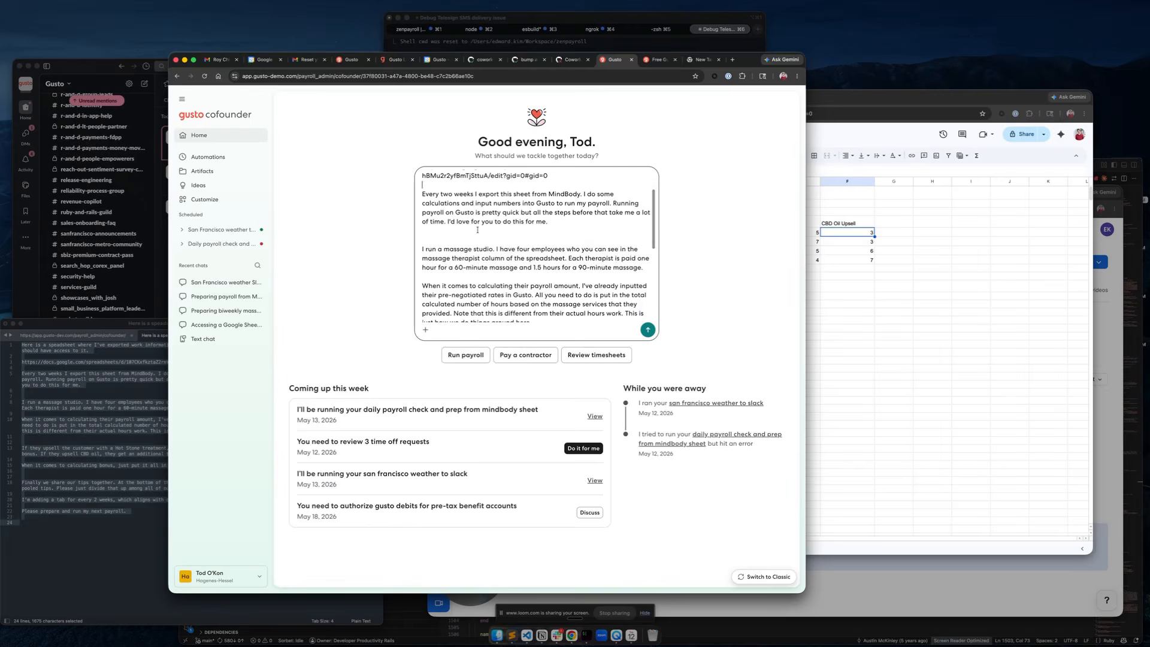
{"action": "scroll", "coordinate": [477, 231], "scroll_direction": "down", "scroll_amount": 1}
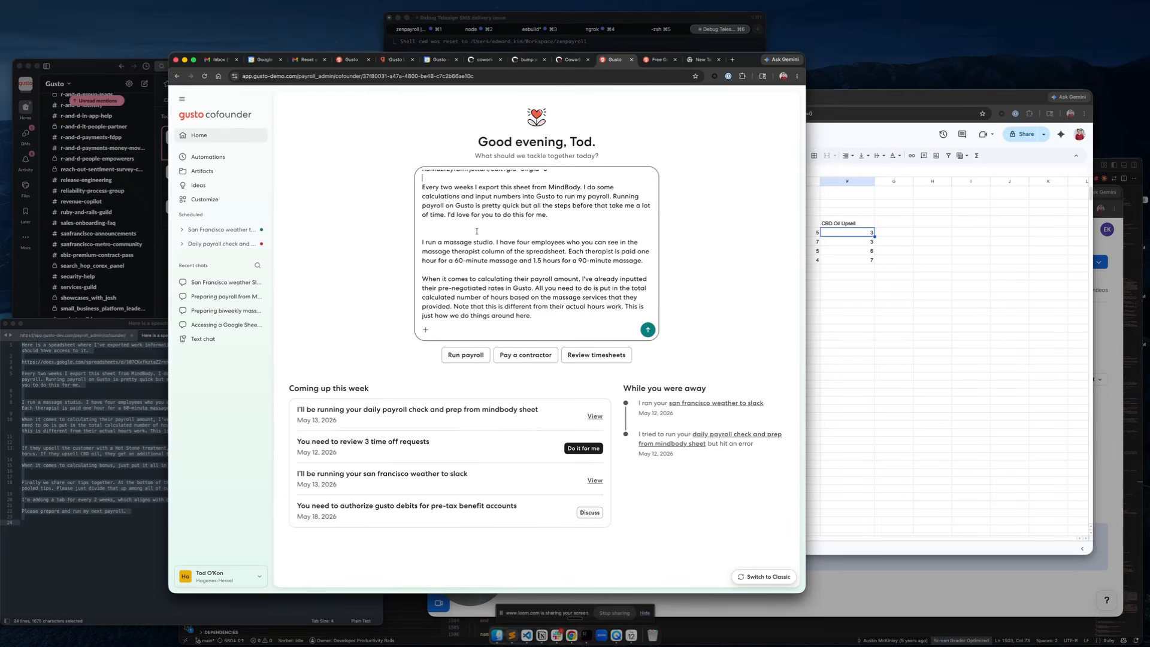
{"action": "scroll", "coordinate": [470, 223], "scroll_direction": "down", "scroll_amount": 2}
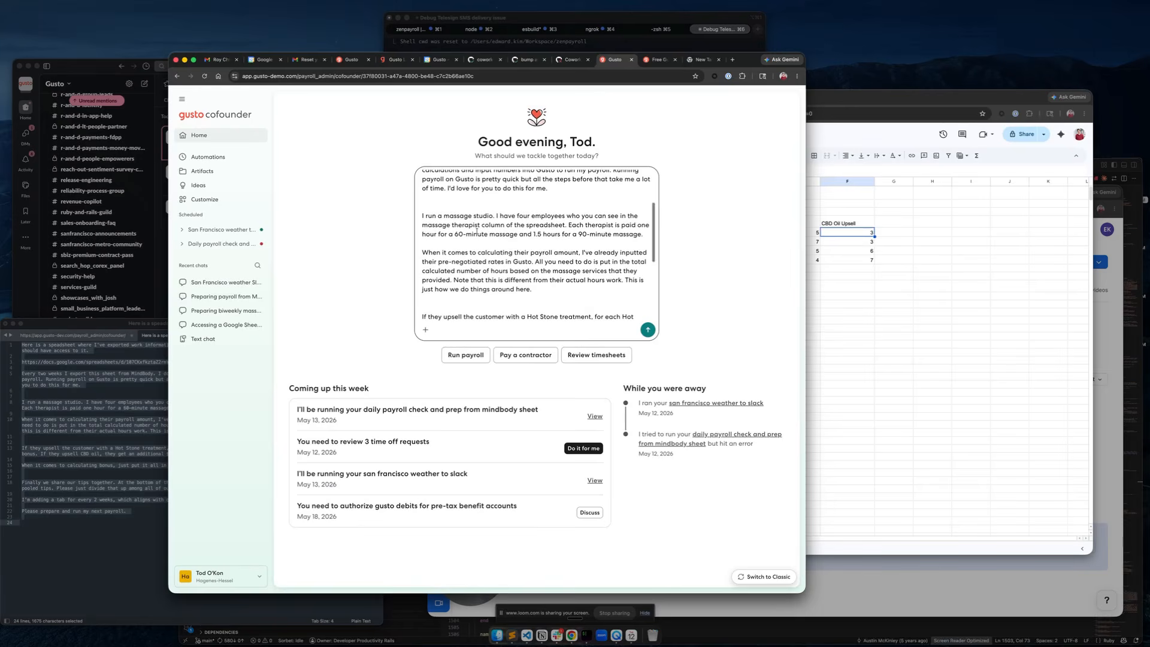
{"action": "scroll", "coordinate": [465, 206], "scroll_direction": "down", "scroll_amount": 1}
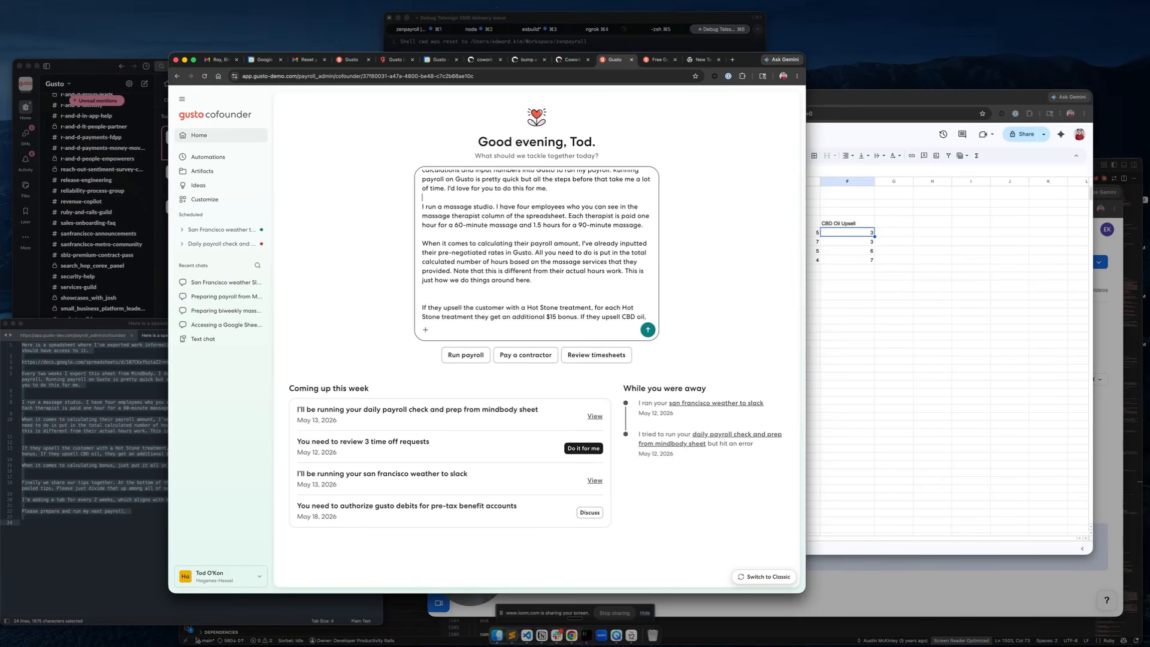
{"action": "left_click", "coordinate": [927, 289]}
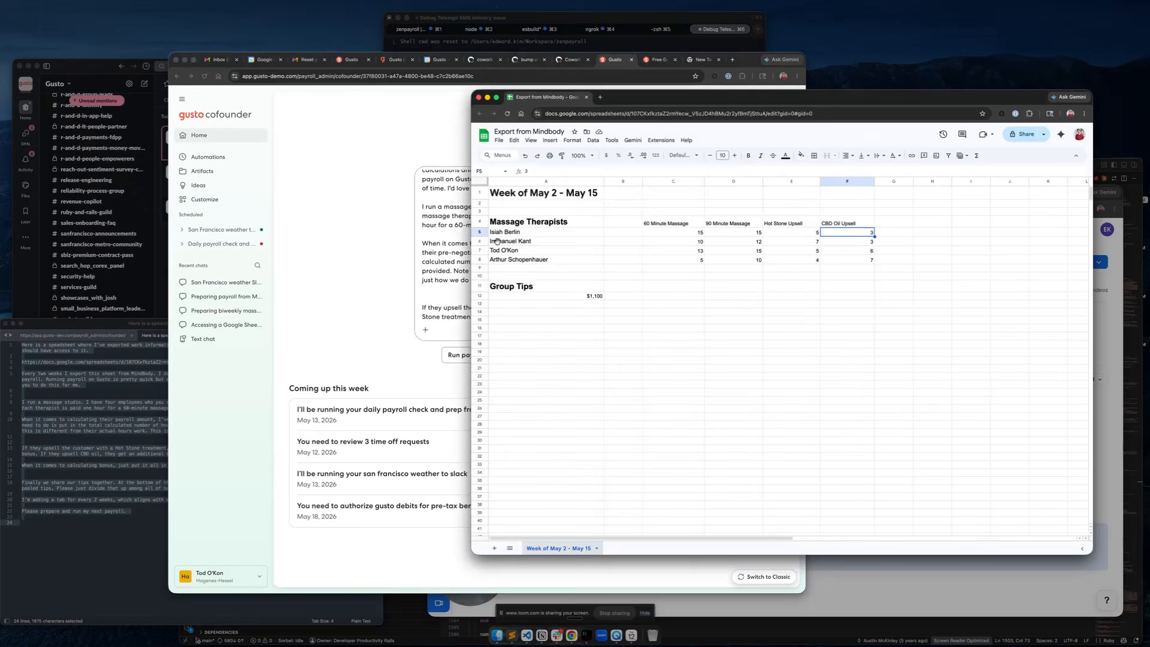
{"action": "left_click", "coordinate": [429, 256]}
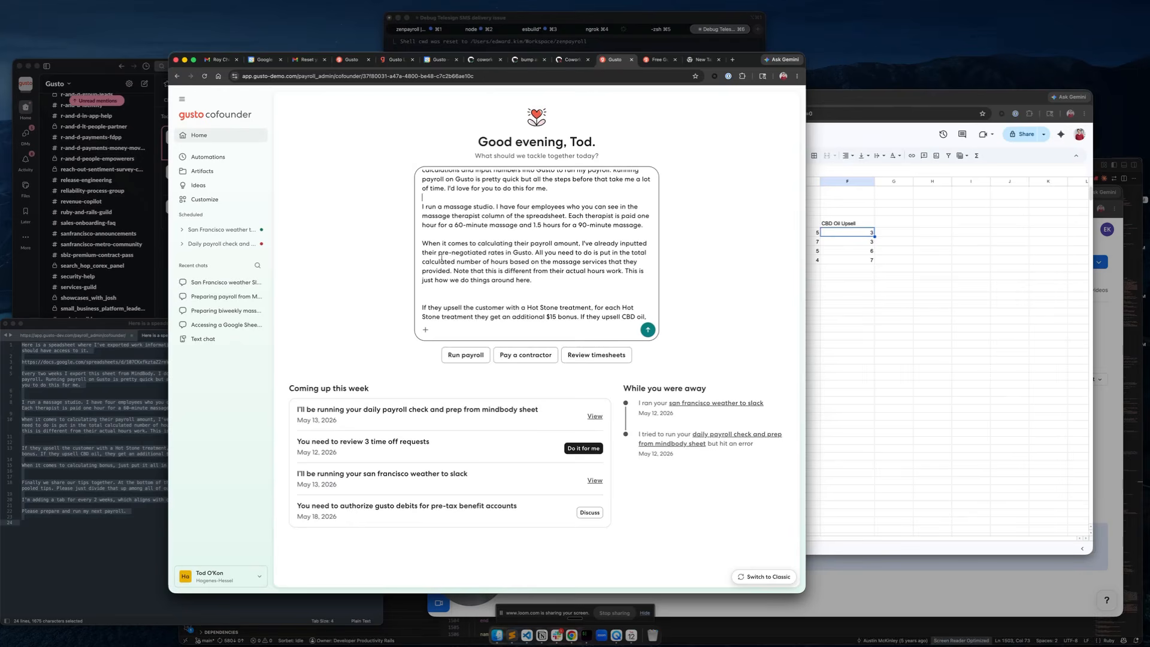
{"action": "left_click_drag", "start_coordinate": [441, 257], "coordinate": [573, 271]}
{"action": "left_click", "coordinate": [573, 271]}
{"action": "left_click_drag", "start_coordinate": [451, 273], "coordinate": [615, 273]}
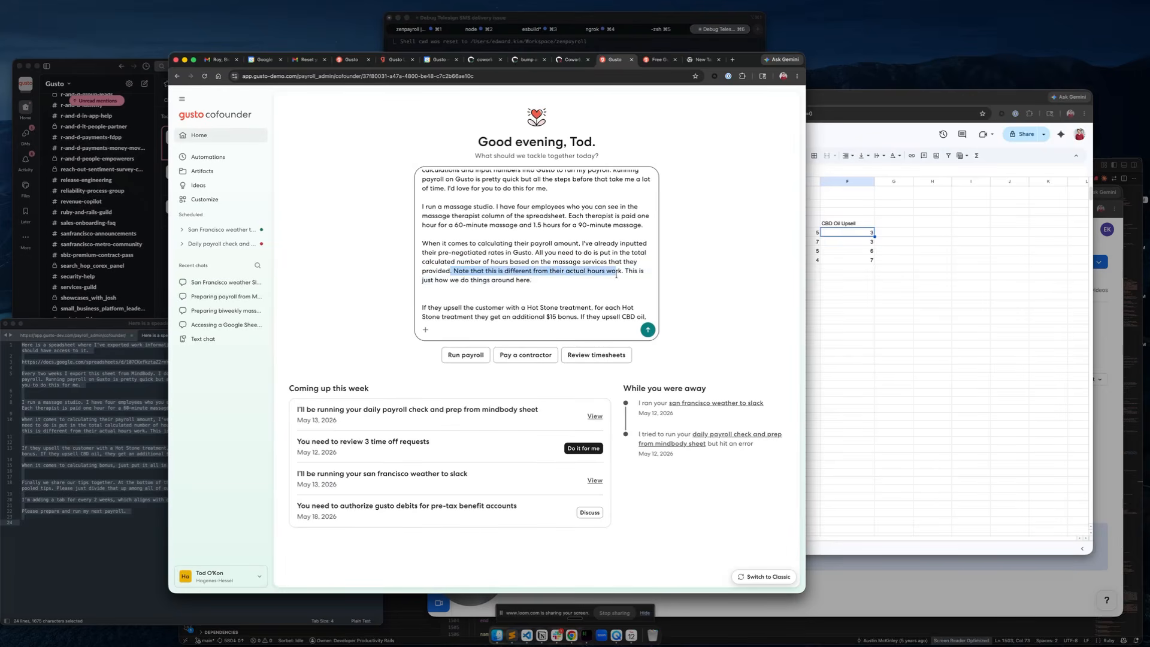
{"action": "left_click", "coordinate": [615, 274]}
Remove the extra blank line and stray '=', and add the even pooled-tips bonus paragraph
{"action": "scroll", "coordinate": [564, 292], "scroll_direction": "down", "scroll_amount": 1}
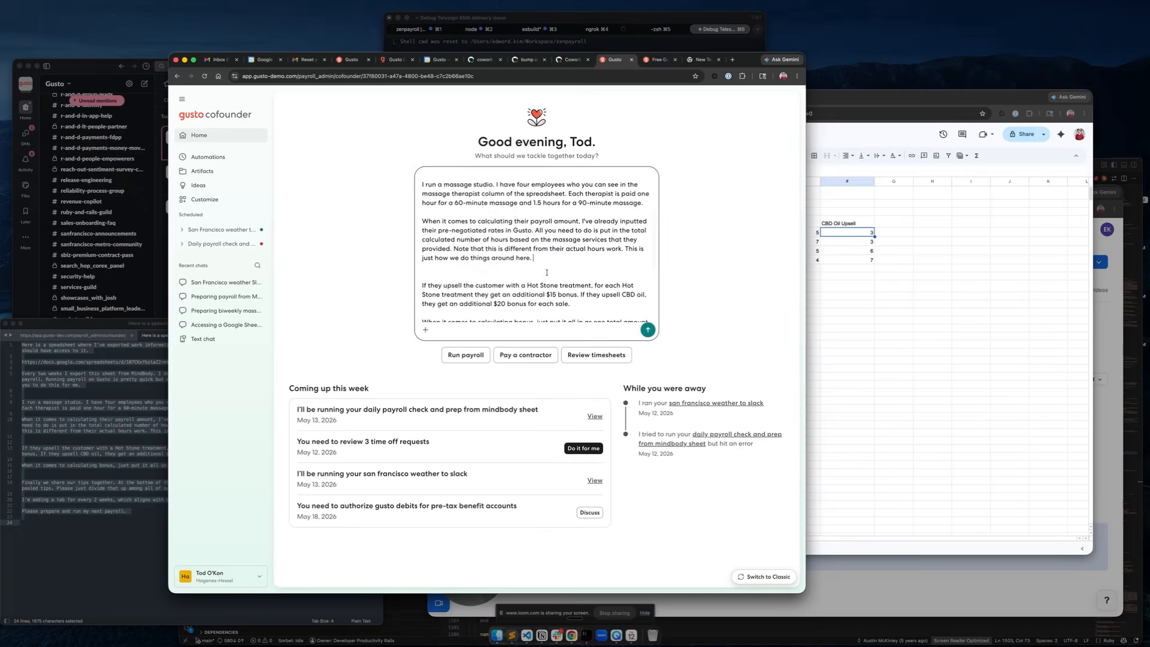
{"action": "scroll", "coordinate": [547, 273], "scroll_direction": "down", "scroll_amount": 1}
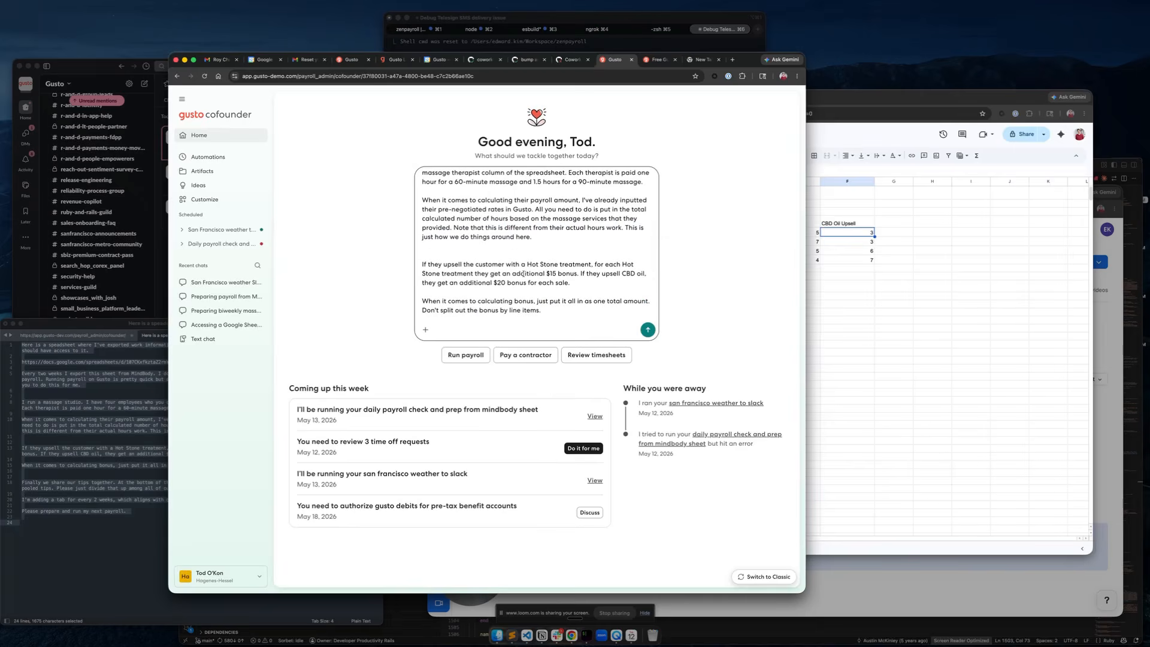
{"action": "key", "text": "BackSpace"}
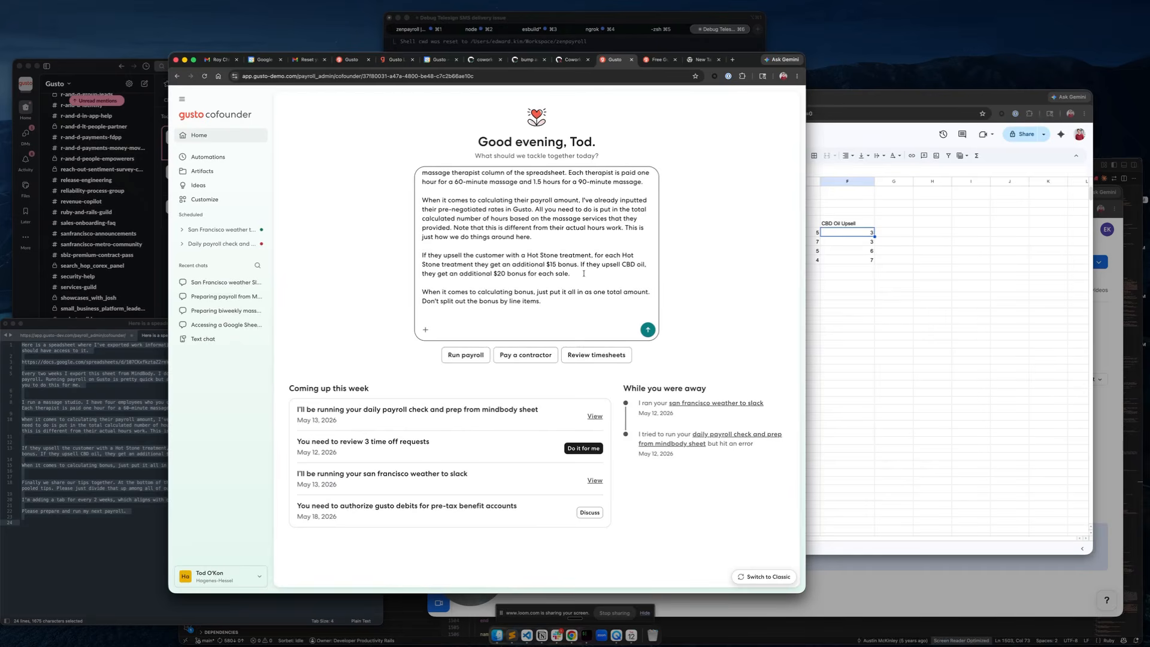
{"action": "key", "text": "super+v"}
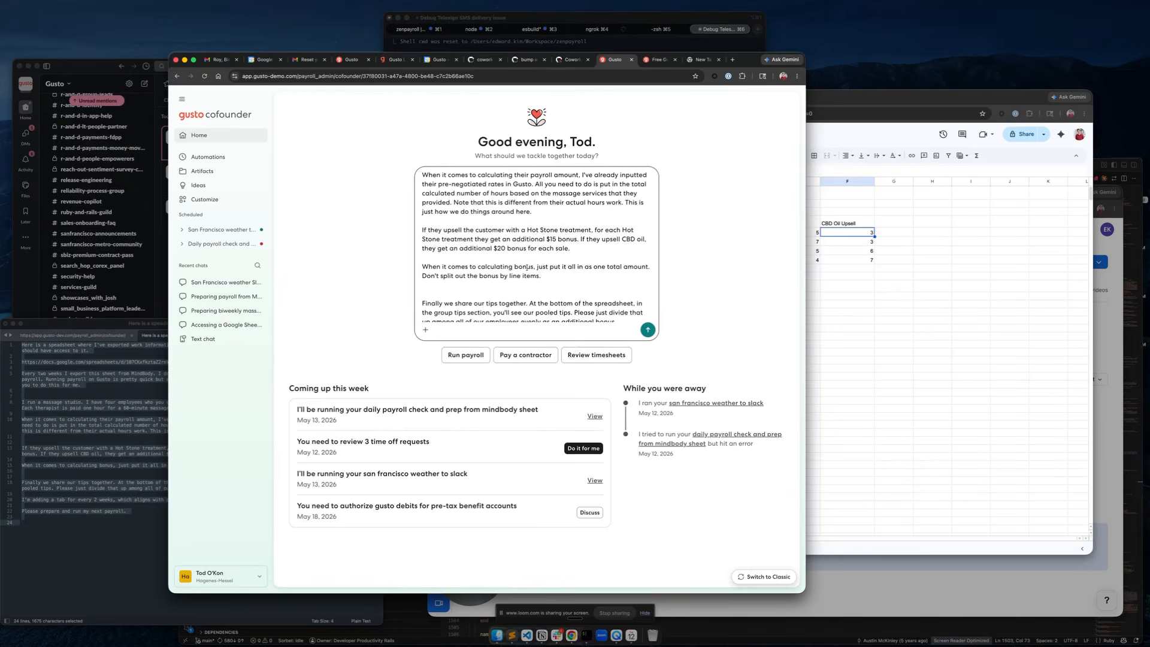
{"action": "left_click", "coordinate": [546, 259]}
{"action": "key", "text": "BackSpace"}
{"action": "key", "text": "BackSpace"}
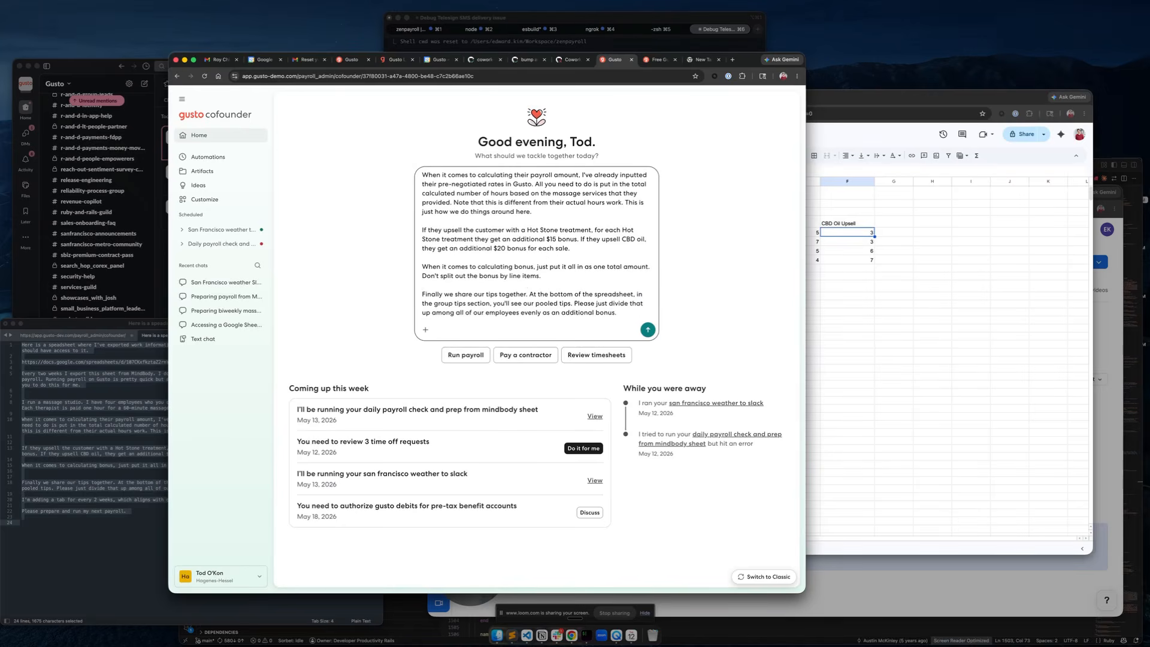
{"action": "left_click", "coordinate": [551, 276]}
{"action": "scroll", "coordinate": [509, 277], "scroll_direction": "down", "scroll_amount": 3}
{"action": "left_click", "coordinate": [464, 277]}
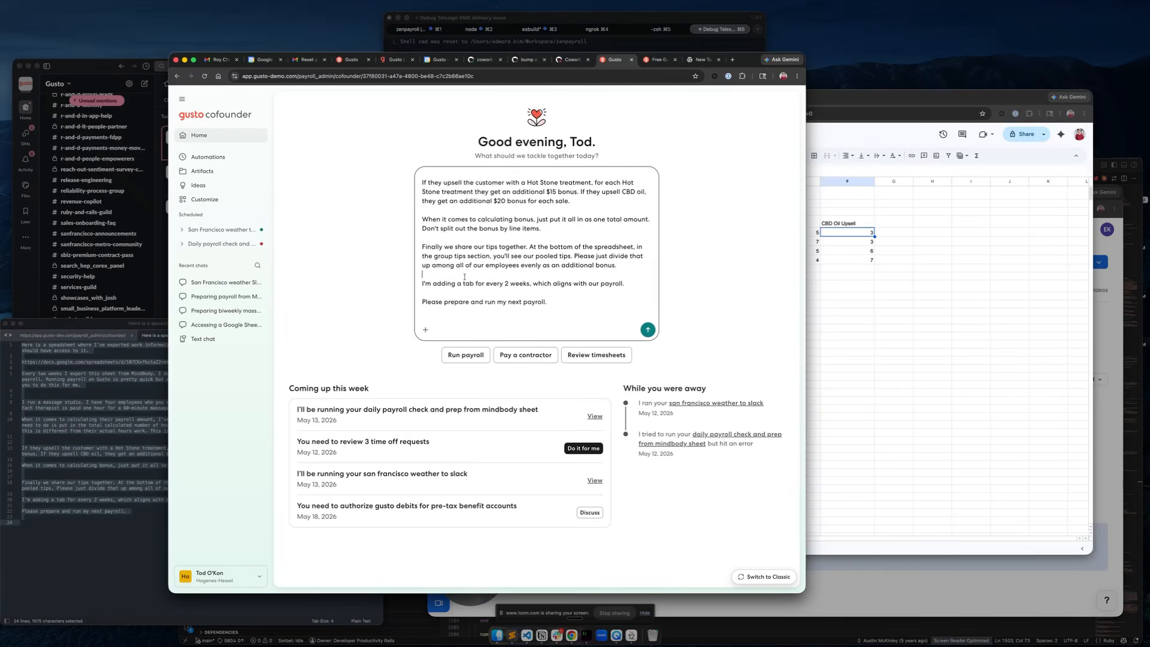
Add the note that bonuses are paid as one lump sum, then send the request
{"action": "left_click", "coordinate": [874, 339]}
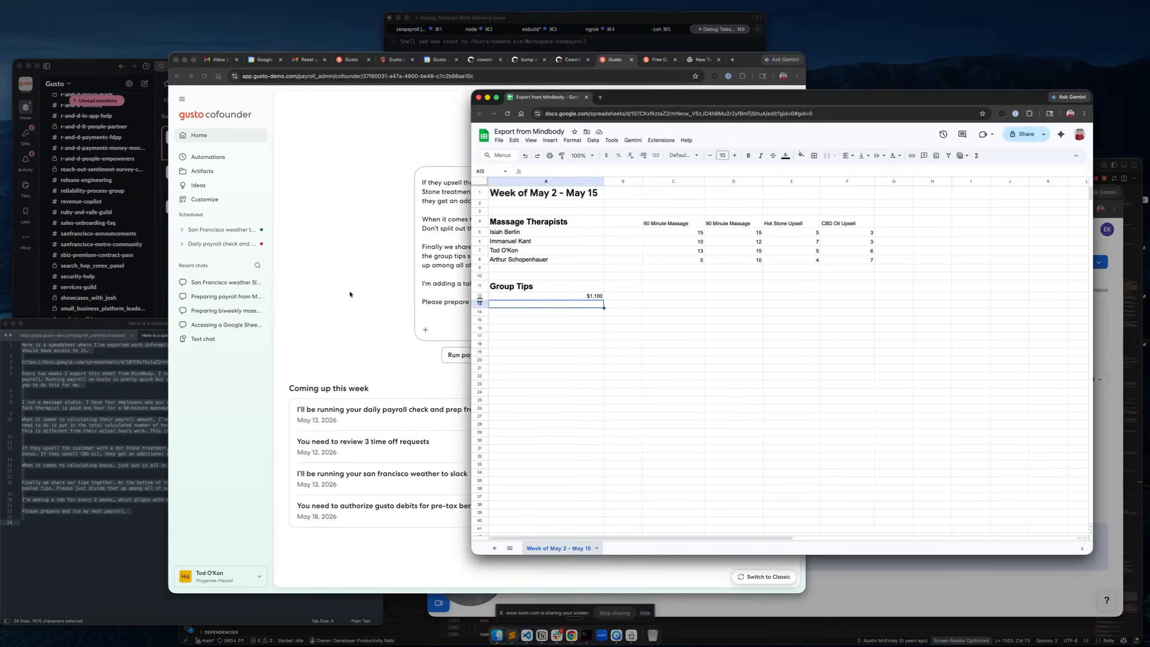
{"action": "key", "text": "super+Tab"}
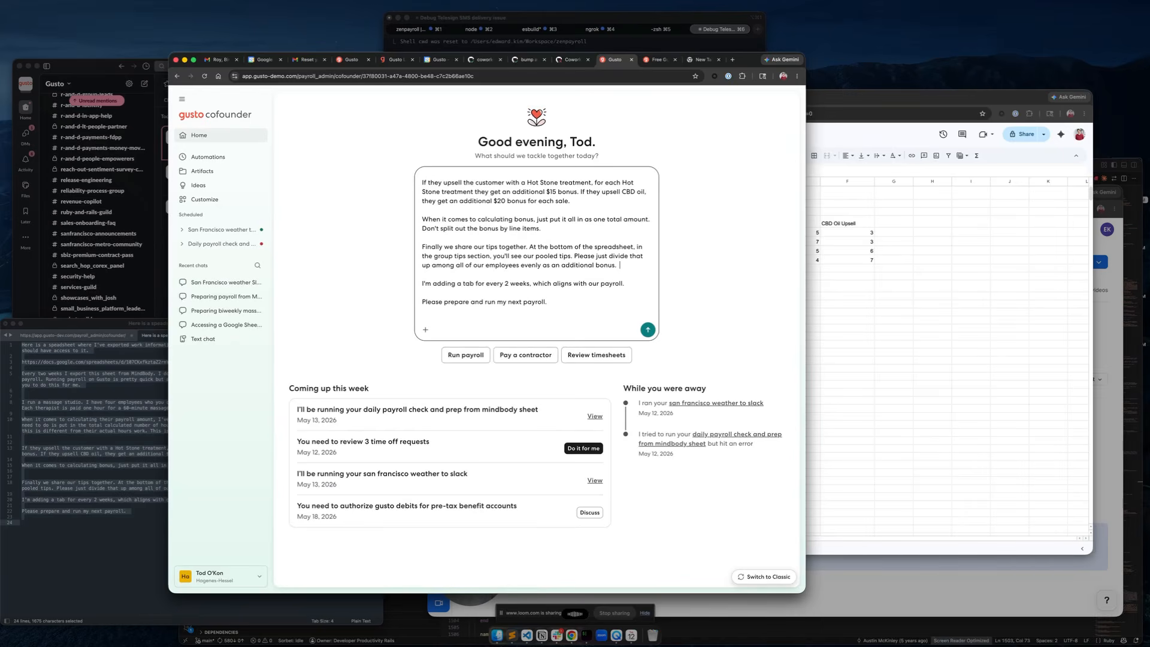
{"action": "type", "text": "Again, just put all the bonus together in one lump sum."}
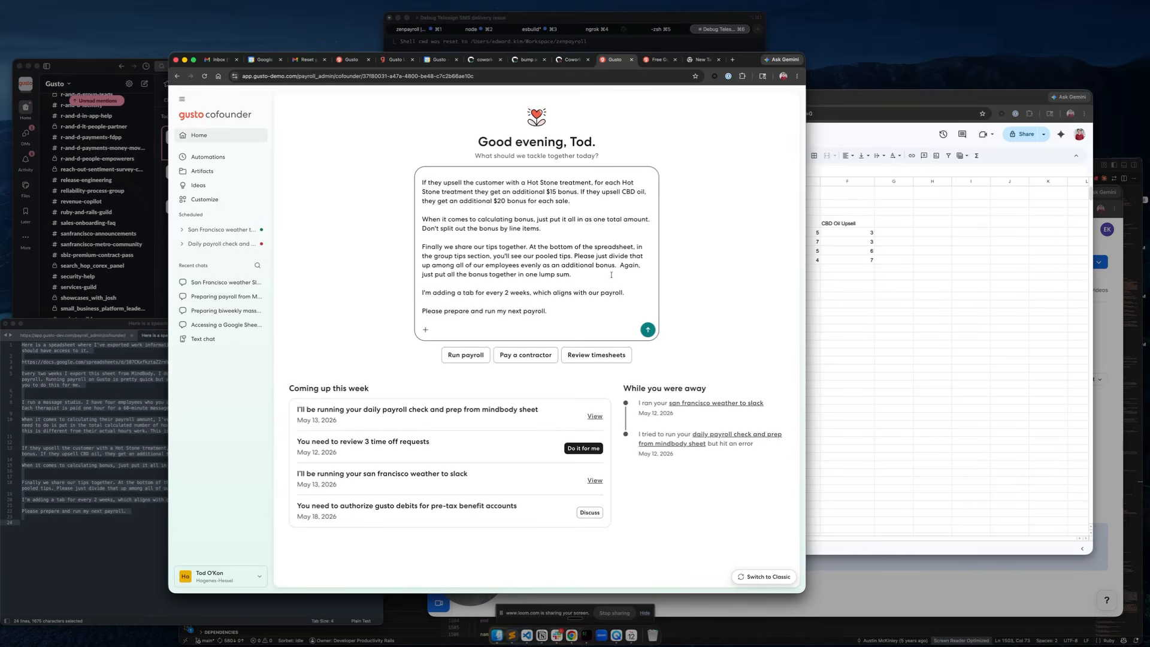
{"action": "left_click", "coordinate": [880, 329]}
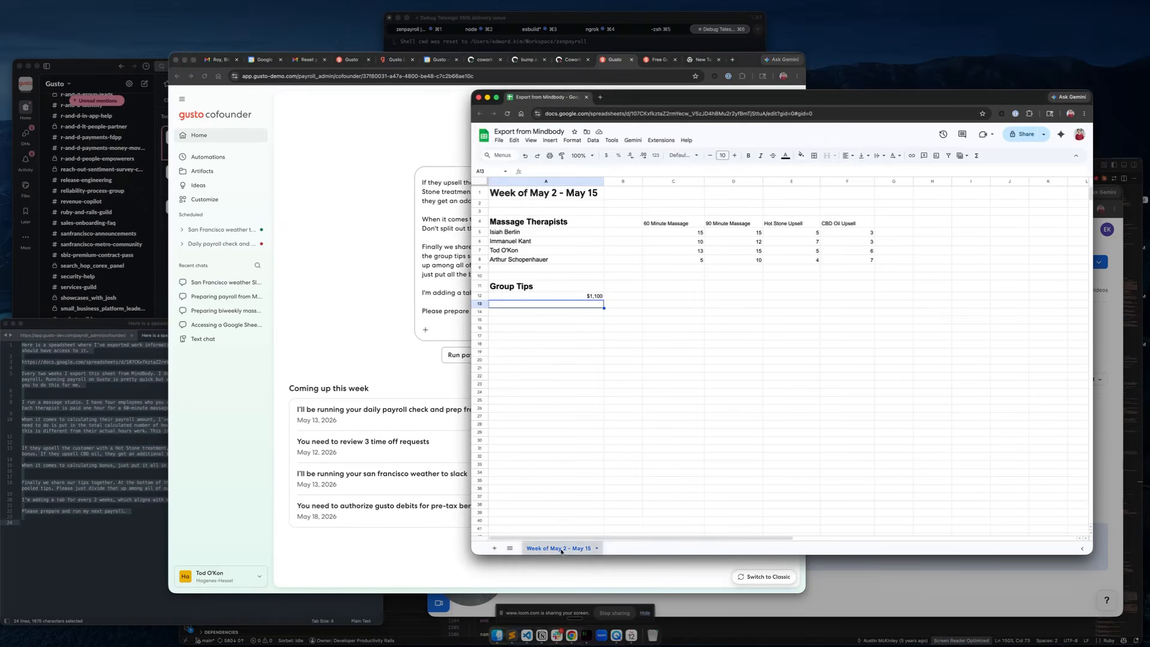
{"action": "left_click", "coordinate": [416, 362]}
{"action": "left_click", "coordinate": [551, 314]}
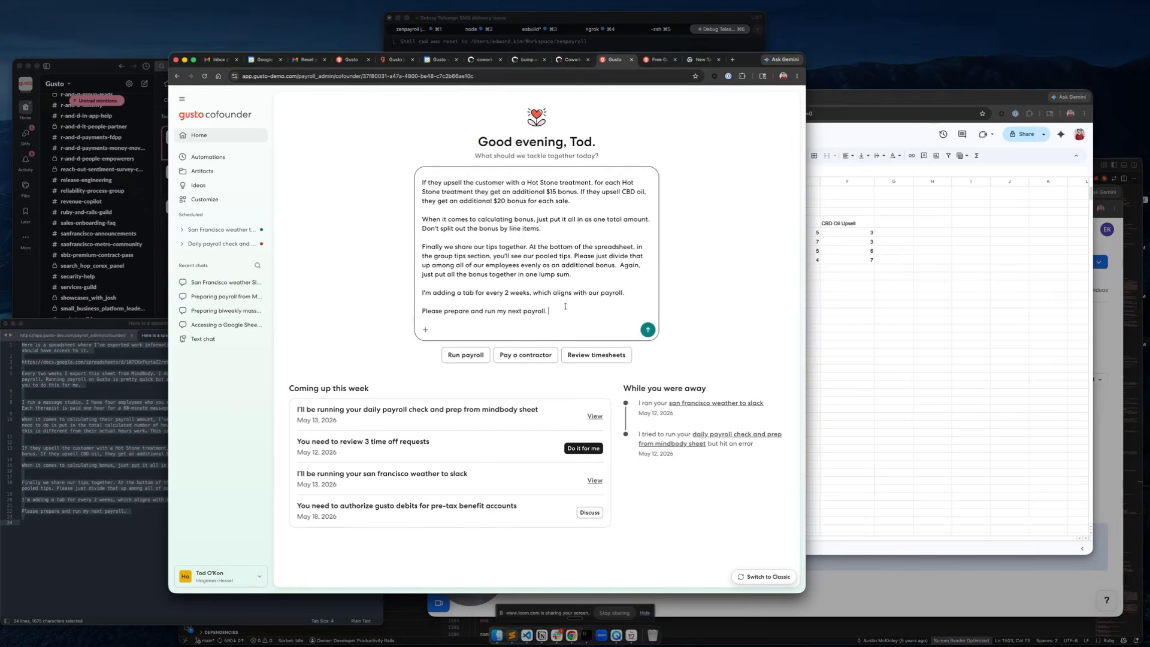
{"action": "left_click", "coordinate": [647, 330]}
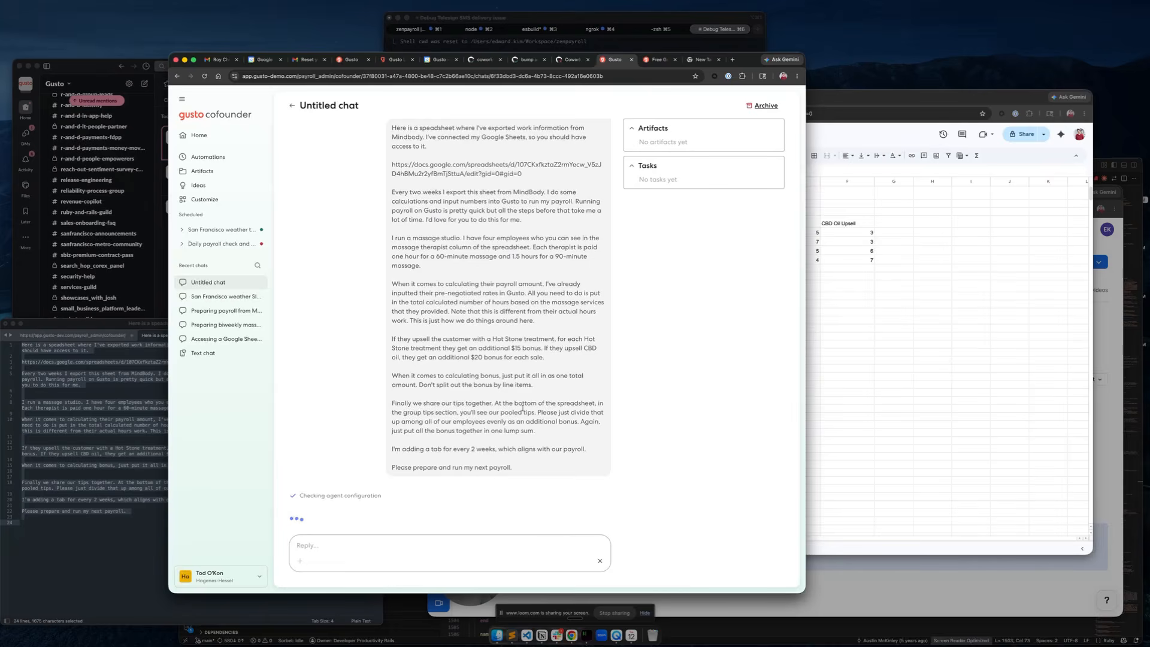
Allow Cofounder access to employee payroll, people information and Google Sheets
{"action": "left_click_drag", "start_coordinate": [528, 467], "coordinate": [427, 144]}
{"action": "left_click", "coordinate": [431, 261]}
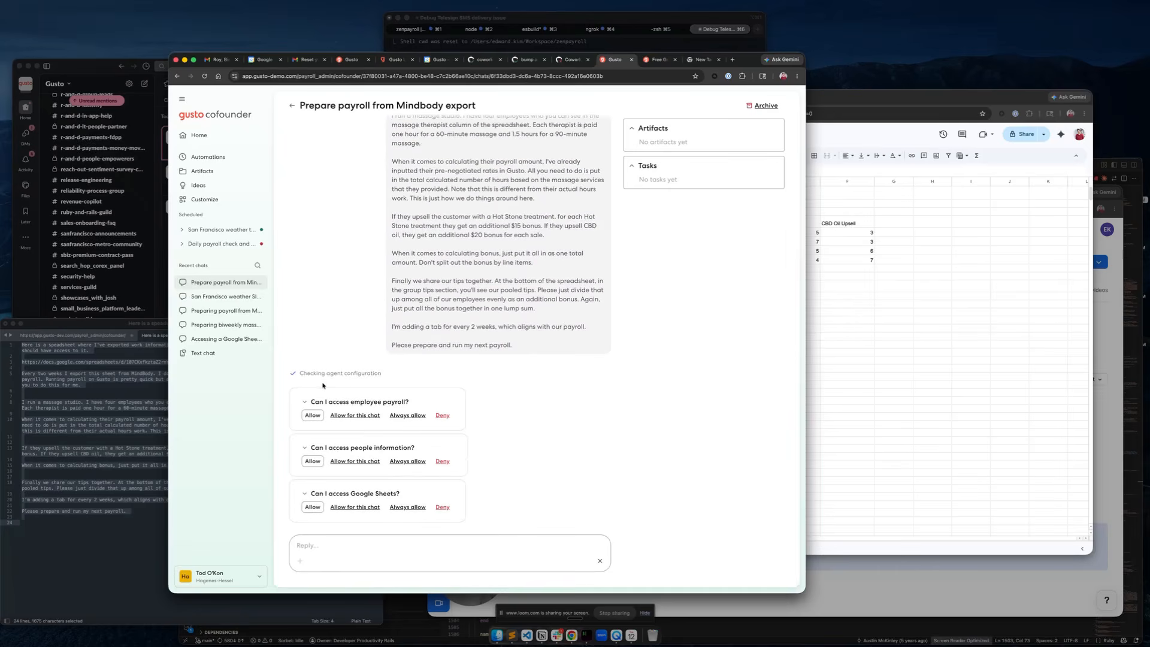
{"action": "left_click", "coordinate": [311, 414]}
{"action": "left_click", "coordinate": [312, 461]}
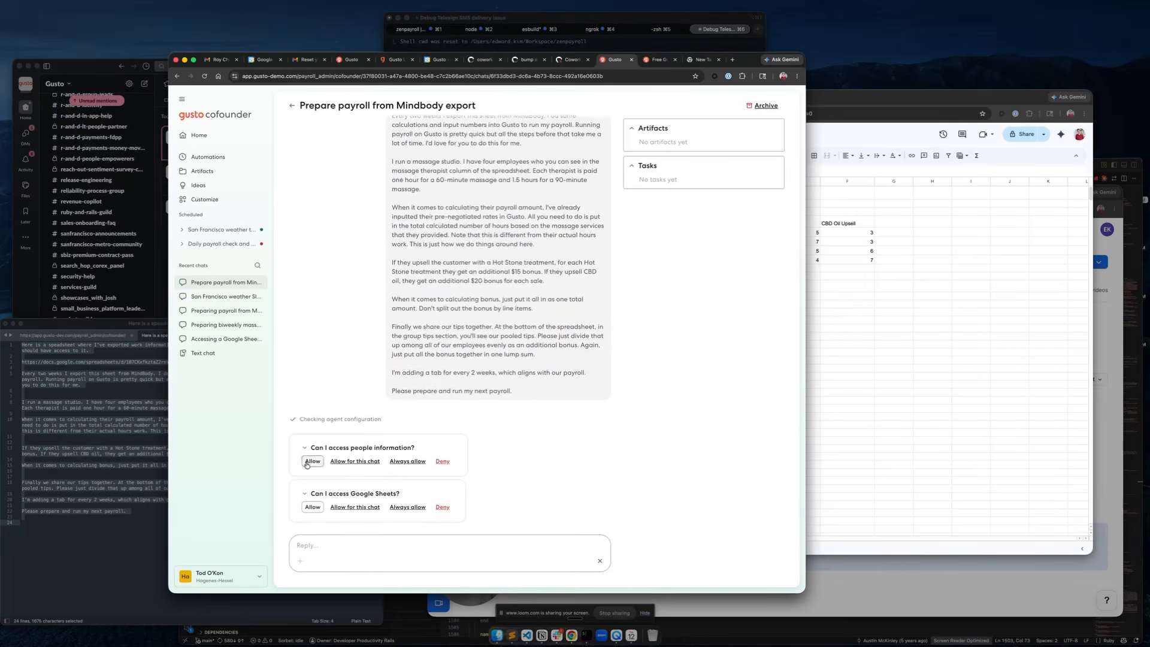
{"action": "left_click", "coordinate": [317, 507]}
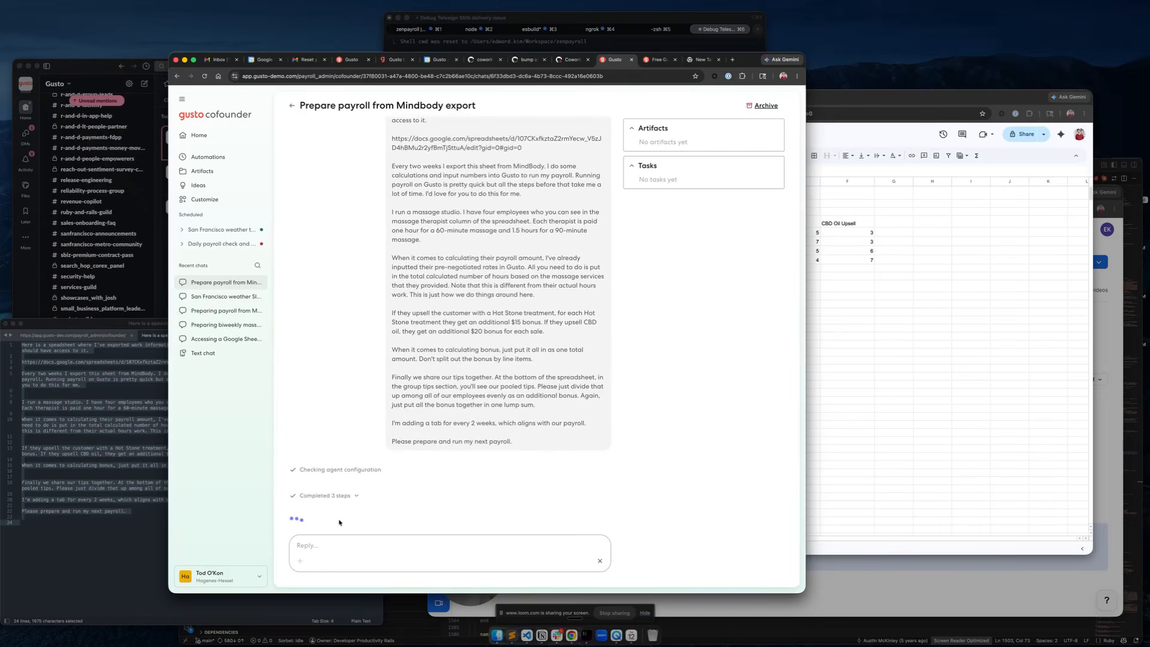
{"action": "left_click", "coordinate": [344, 523]}
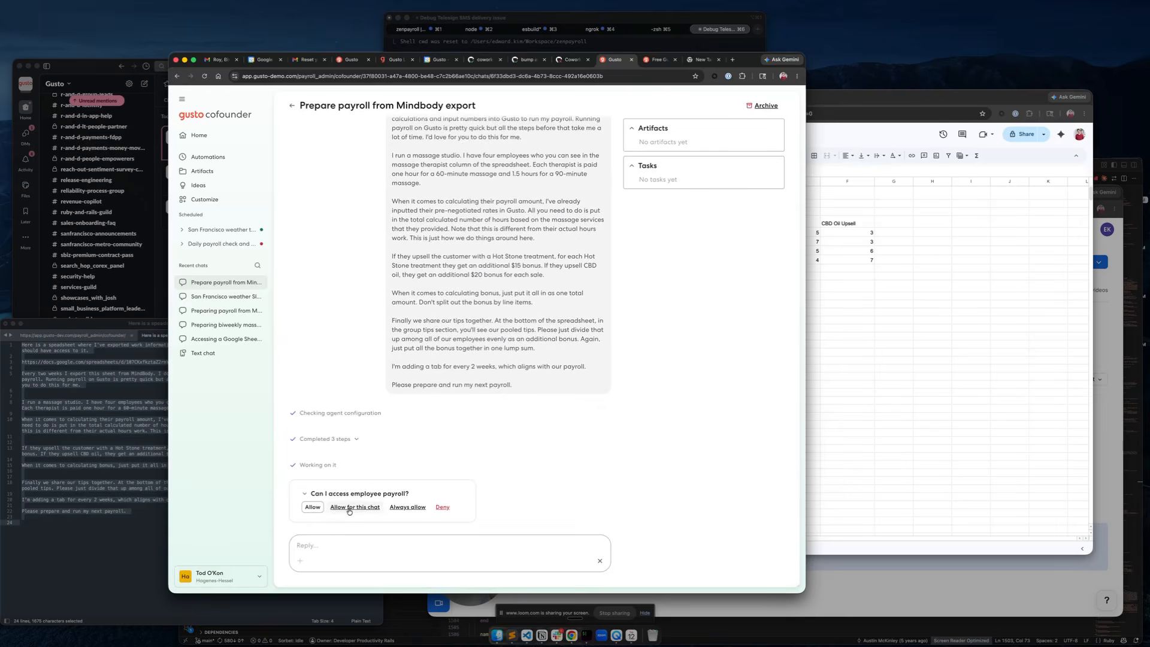
{"action": "left_click", "coordinate": [349, 509]}
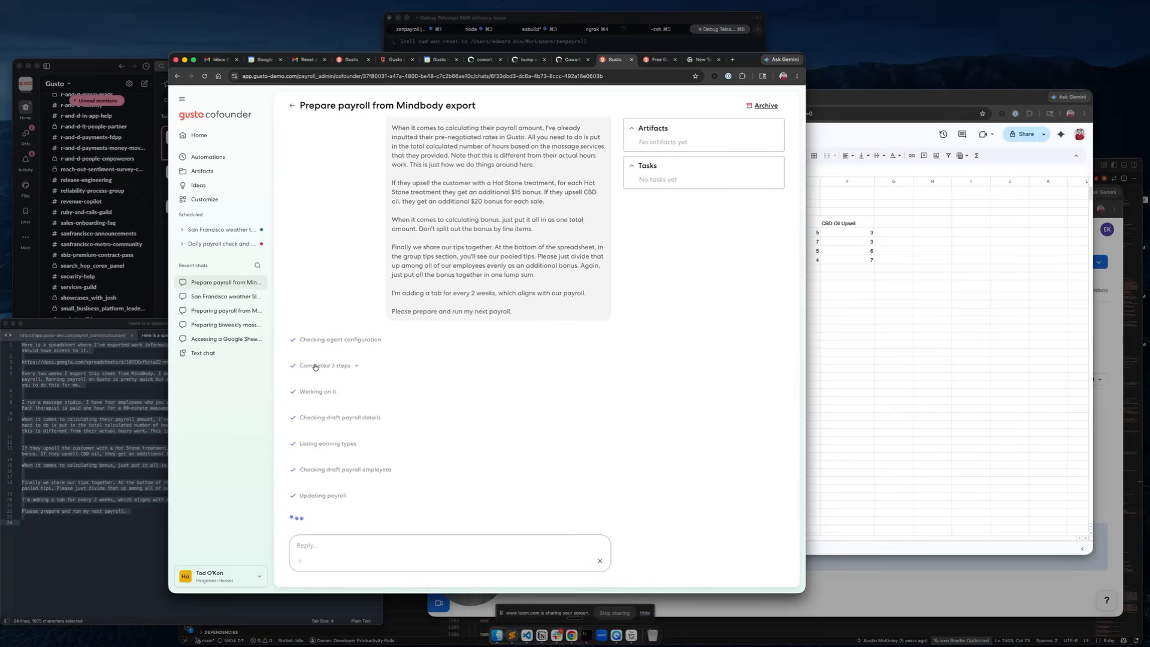
Check the 'Completed 3 steps' details, then switch to the Gusto Pay tab
{"action": "left_click", "coordinate": [352, 343]}
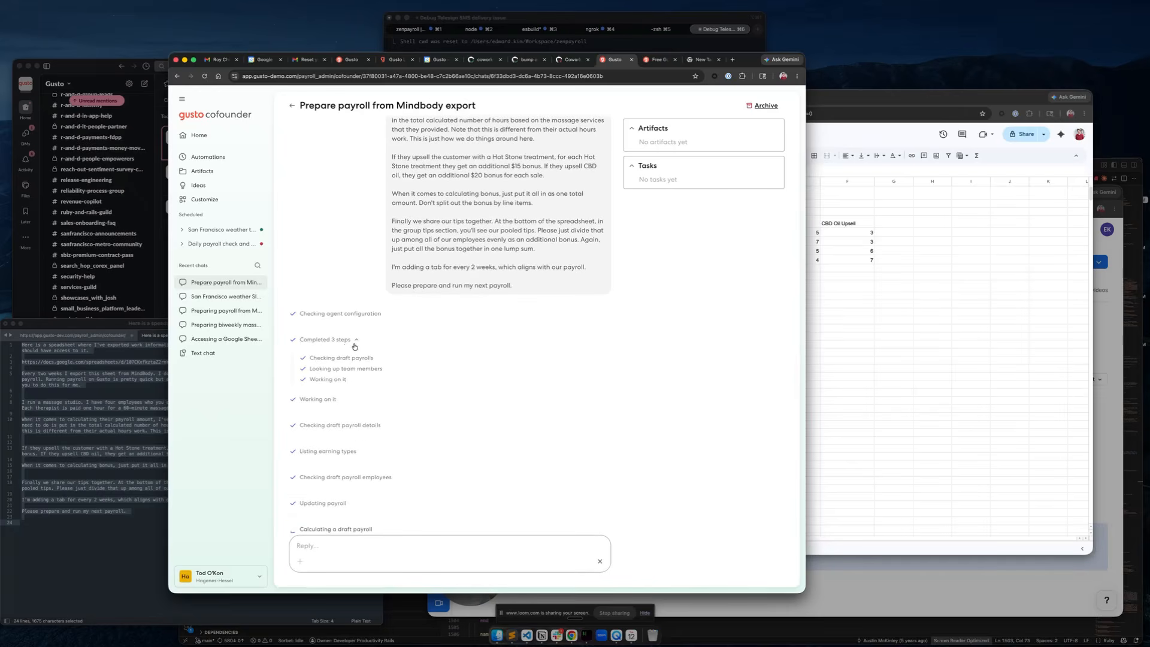
{"action": "left_click", "coordinate": [355, 339]}
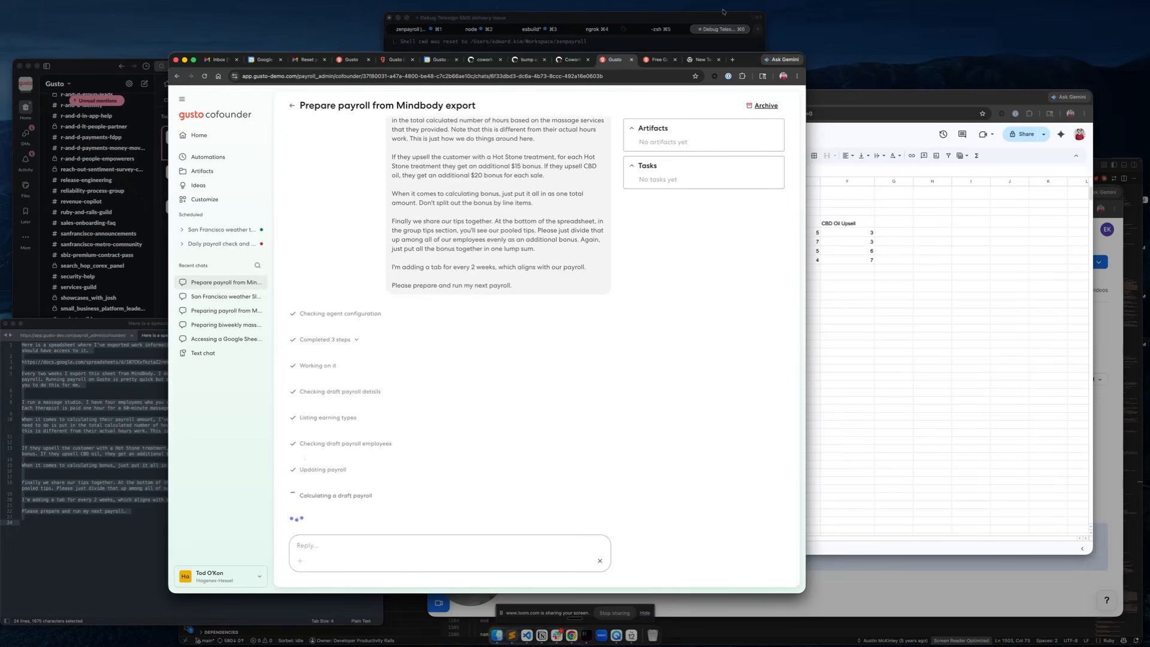
{"action": "left_click", "coordinate": [660, 60]}
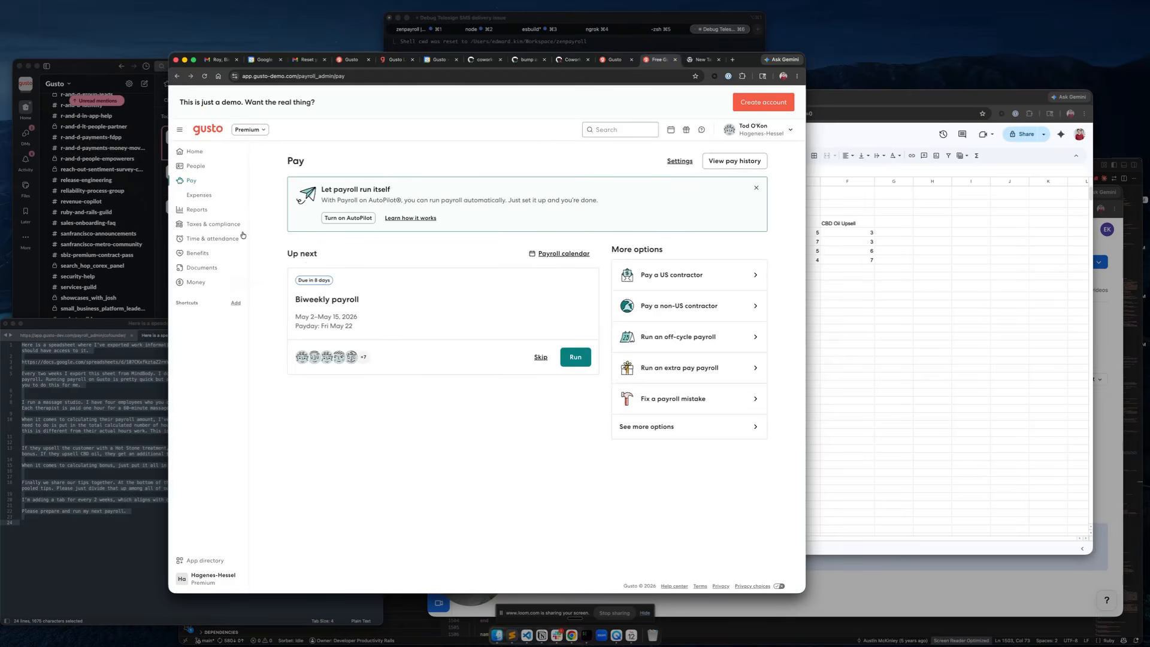
Widen the browser and return to the Cofounder chat to view the May 22 draft
{"action": "left_click_drag", "start_coordinate": [169, 223], "coordinate": [144, 223]}
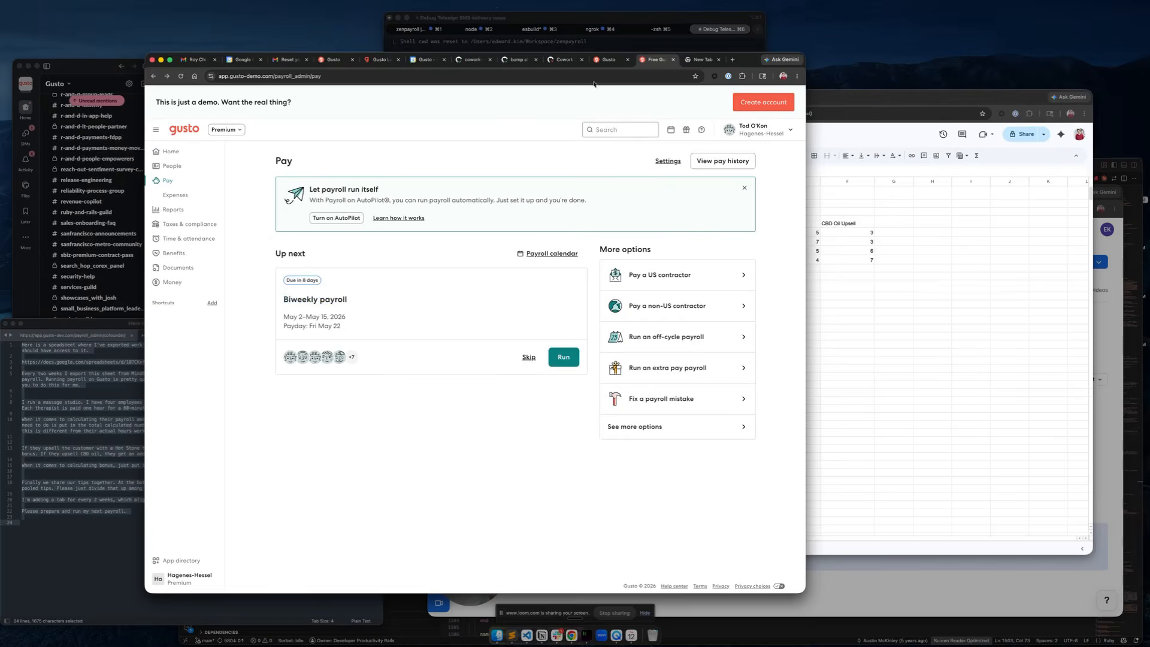
{"action": "left_click", "coordinate": [606, 64]}
{"action": "scroll", "coordinate": [359, 432], "scroll_direction": "down", "scroll_amount": 8}
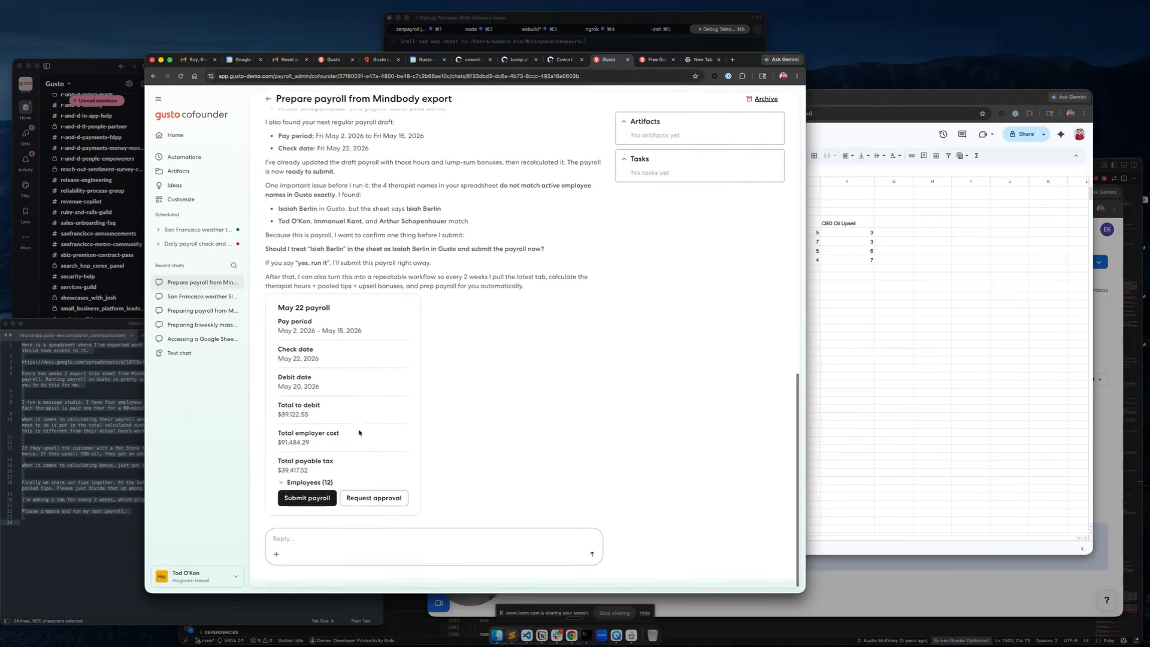
{"action": "scroll", "coordinate": [359, 431], "scroll_direction": "up", "scroll_amount": 3}
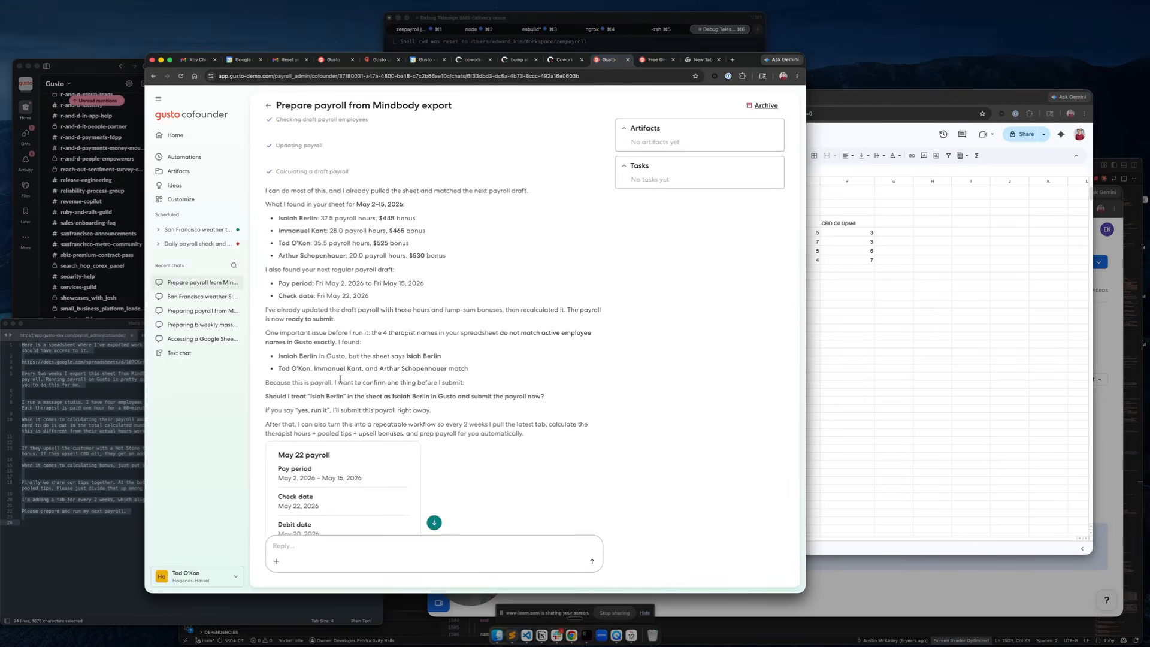
{"action": "scroll", "coordinate": [336, 371], "scroll_direction": "up", "scroll_amount": 1}
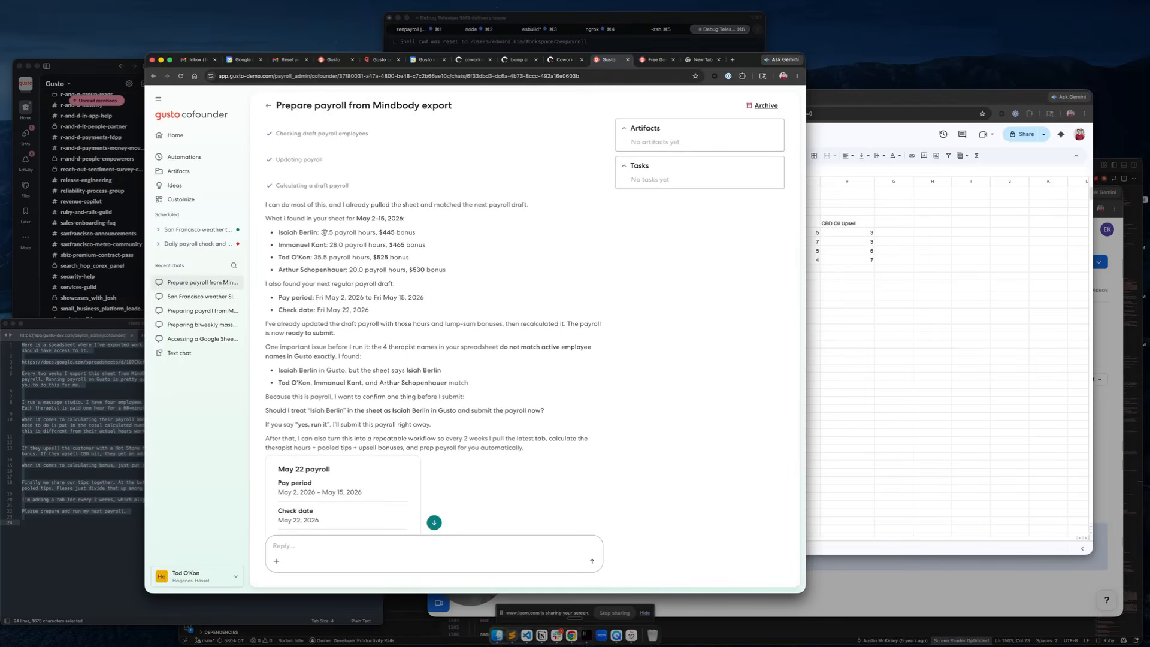
{"action": "left_click_drag", "start_coordinate": [321, 232], "coordinate": [375, 233]}
{"action": "left_click_drag", "start_coordinate": [329, 245], "coordinate": [399, 232]}
{"action": "left_click", "coordinate": [872, 312]}
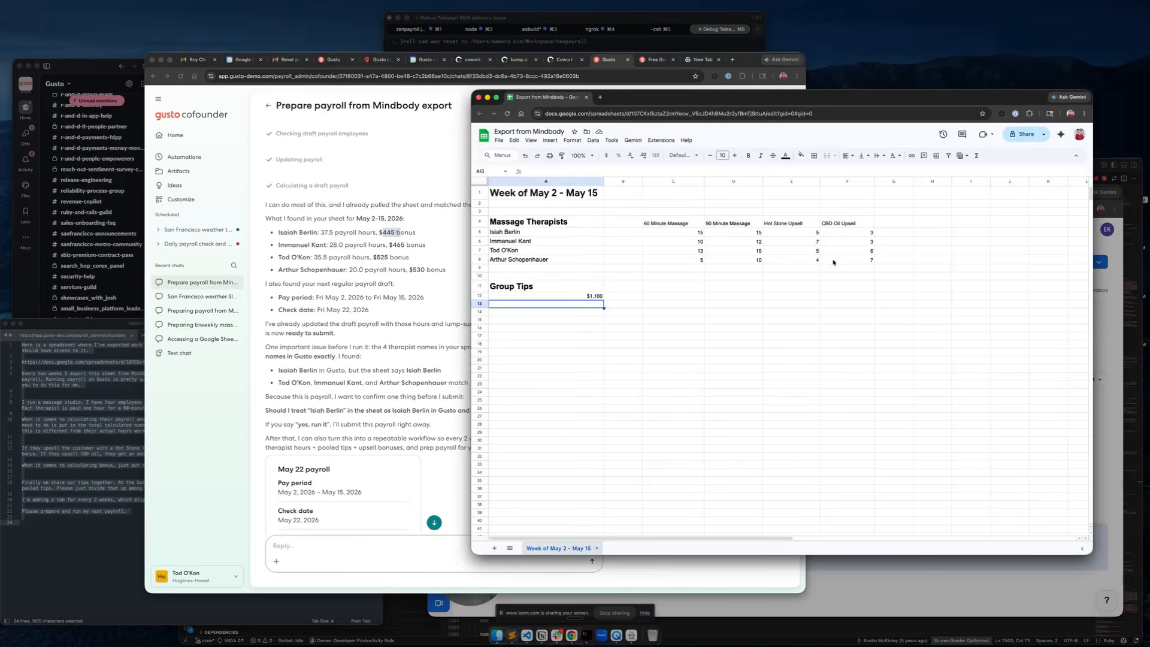
{"action": "left_click_drag", "start_coordinate": [812, 234], "coordinate": [862, 261]}
{"action": "left_click", "coordinate": [400, 267]}
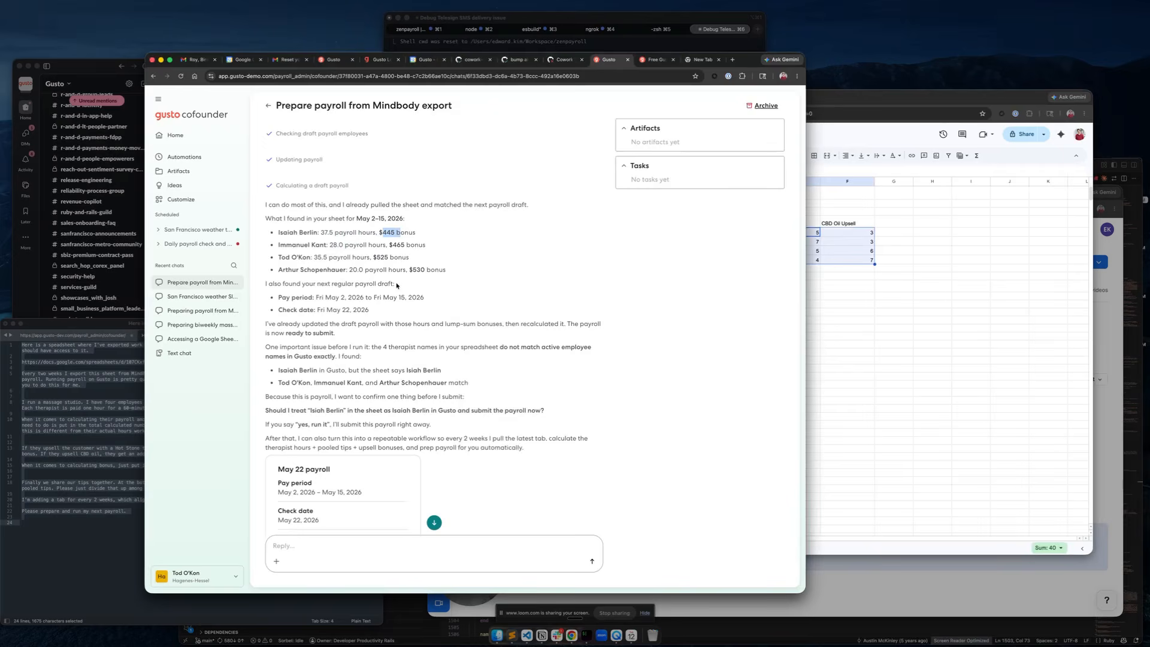
{"action": "scroll", "coordinate": [353, 323], "scroll_direction": "down", "scroll_amount": 1}
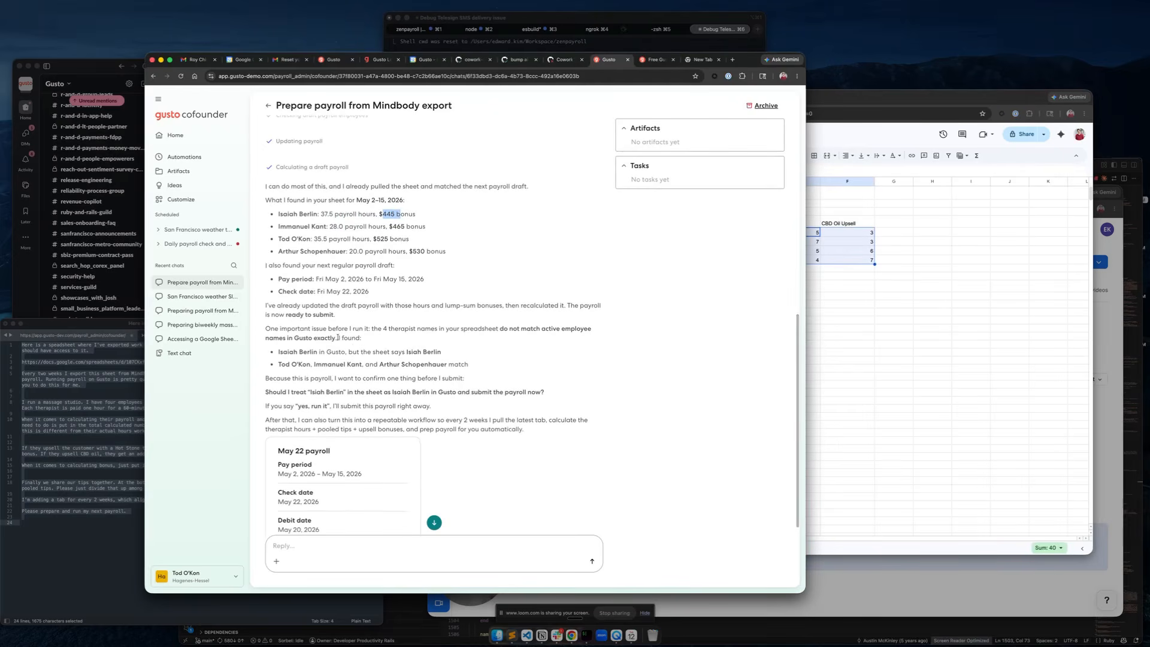
{"action": "scroll", "coordinate": [441, 349], "scroll_direction": "down", "scroll_amount": 2}
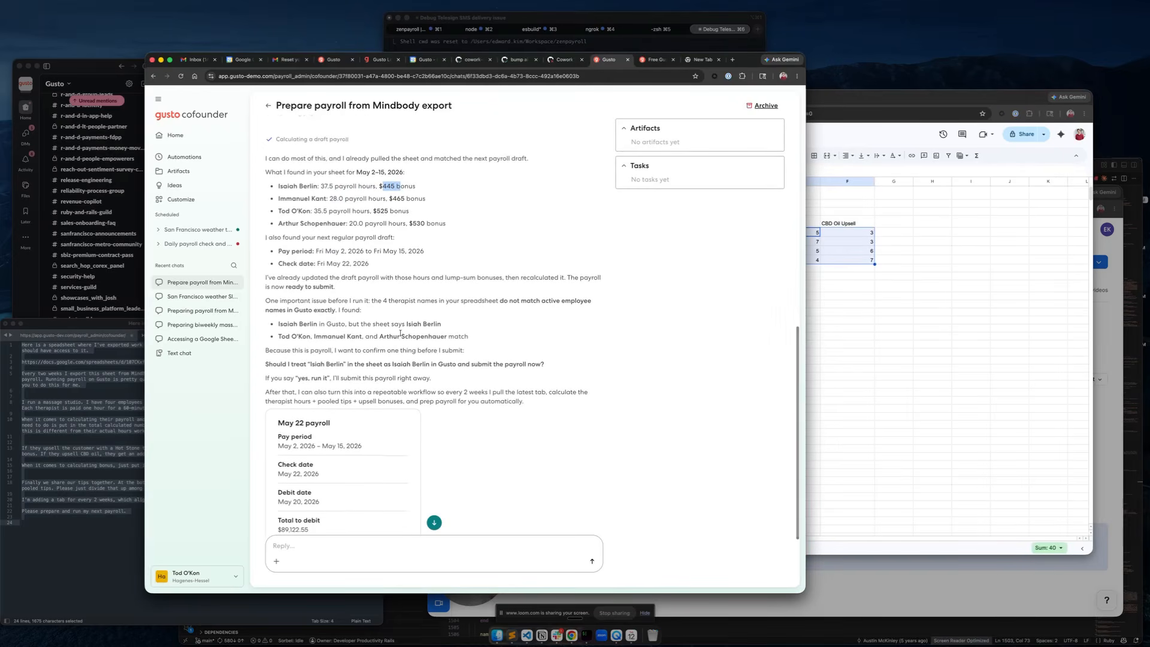
{"action": "left_click", "coordinate": [909, 364]}
{"action": "left_click", "coordinate": [503, 231]}
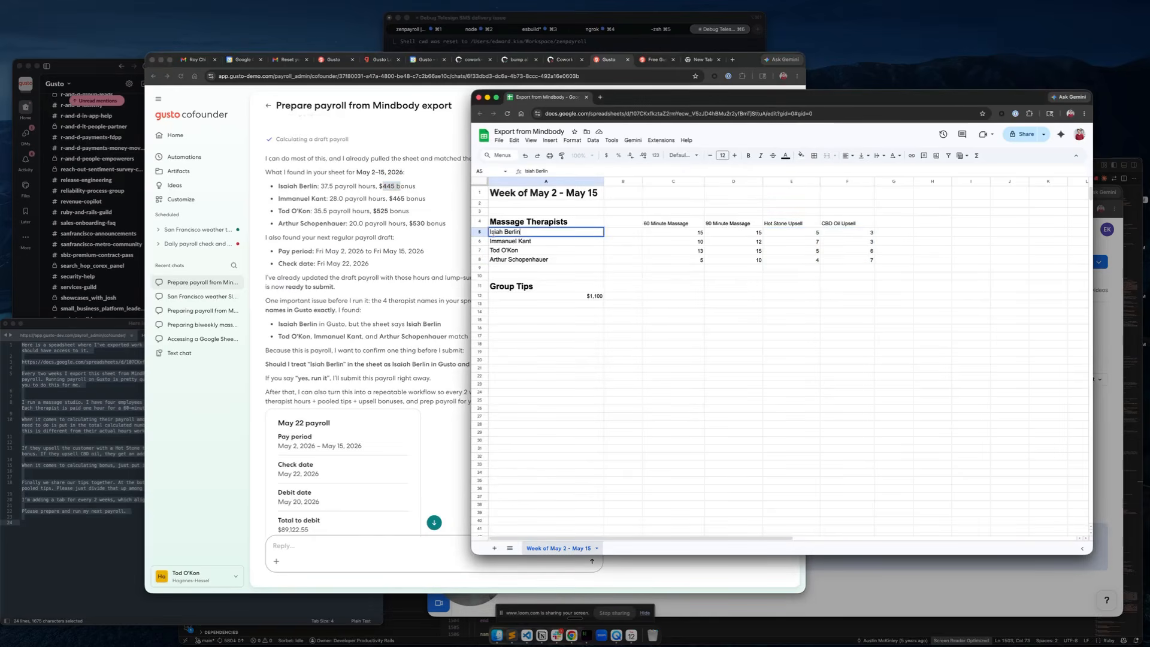
{"action": "double_click", "coordinate": [497, 232]}
{"action": "left_click", "coordinate": [390, 321]}
{"action": "left_click", "coordinate": [832, 354]}
{"action": "left_click", "coordinate": [368, 341]}
{"action": "scroll", "coordinate": [368, 341], "scroll_direction": "down", "scroll_amount": 2}
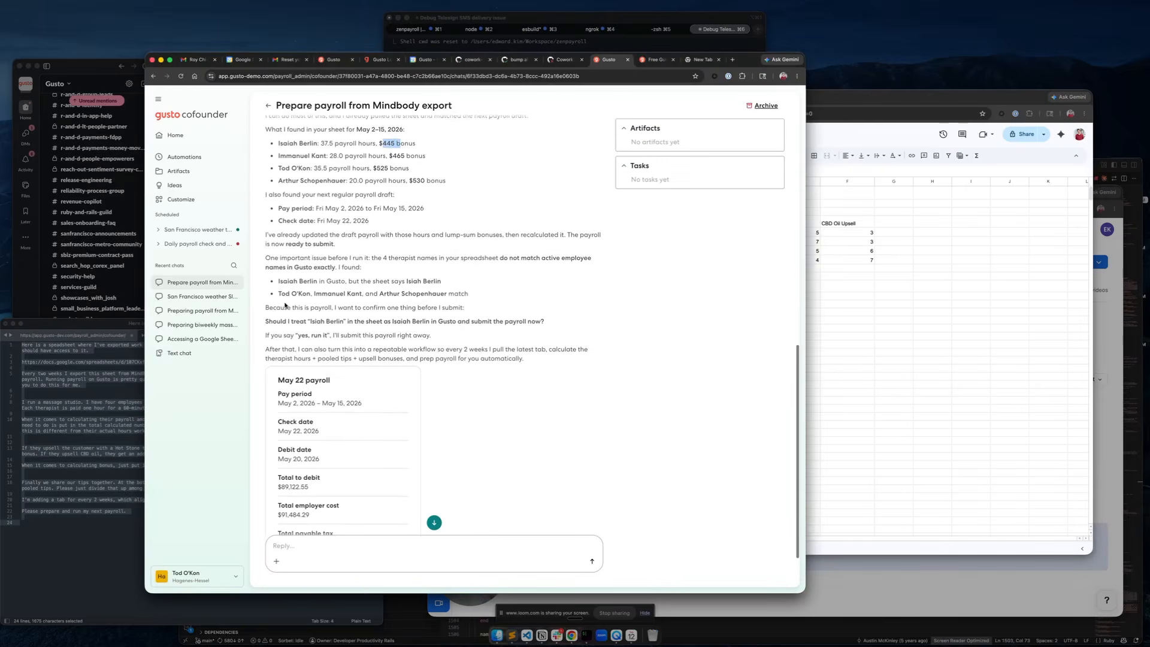
{"action": "scroll", "coordinate": [367, 341], "scroll_direction": "down", "scroll_amount": 1}
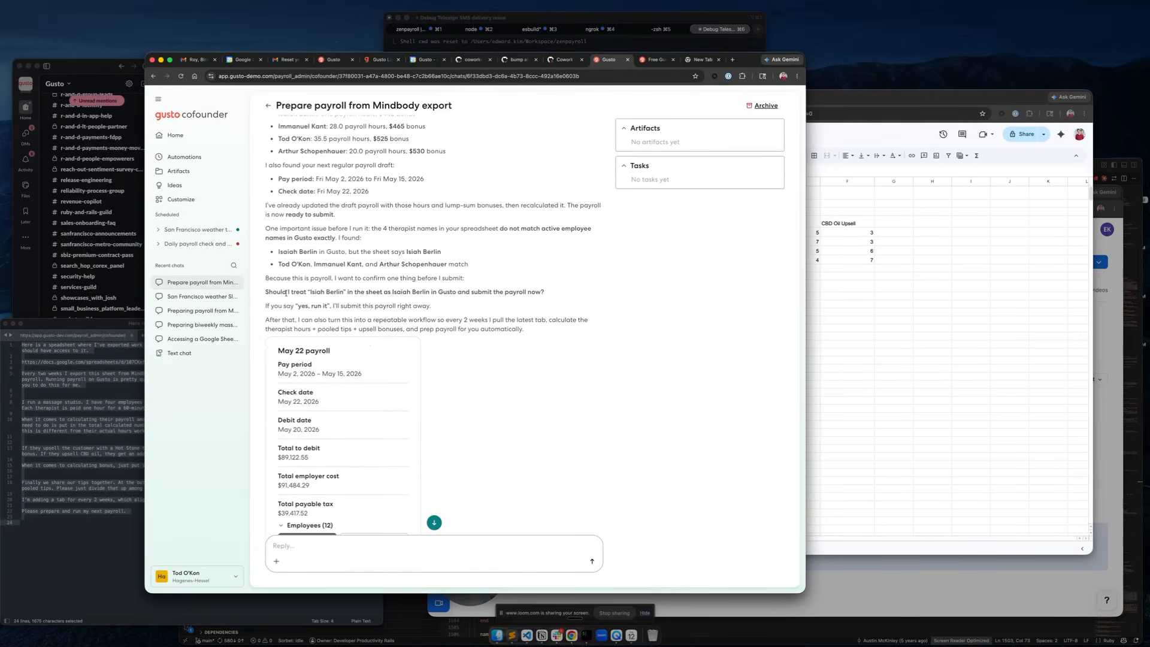
{"action": "scroll", "coordinate": [300, 420], "scroll_direction": "down", "scroll_amount": 2}
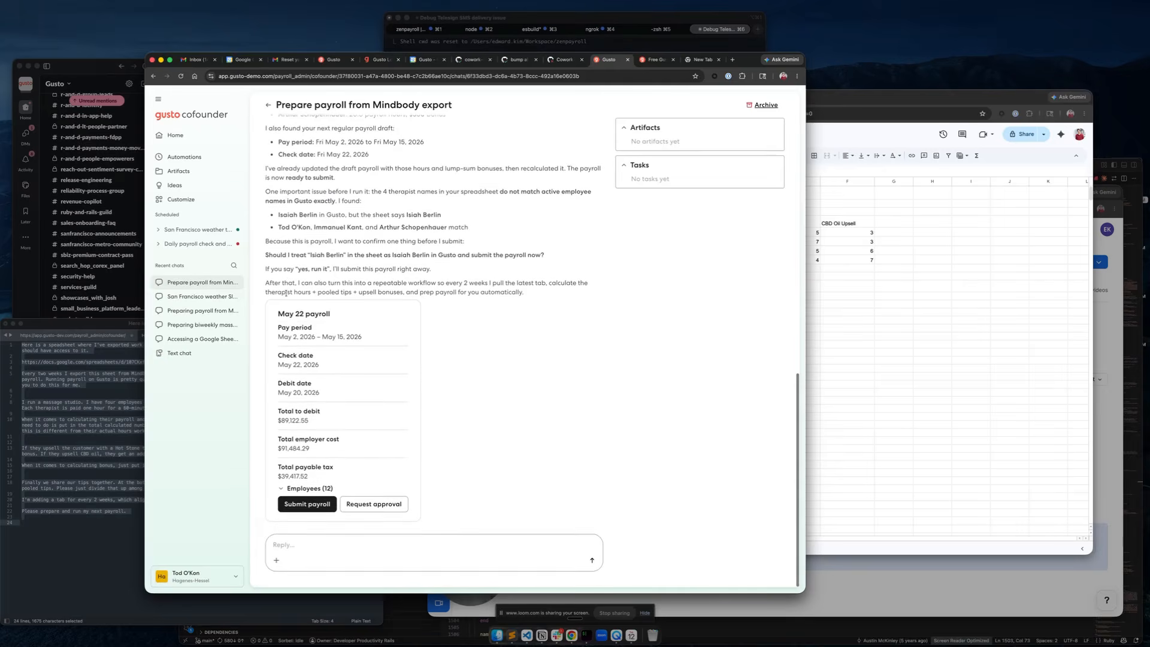
Reply 'yes' to approve submitting the May 22 payroll
{"action": "left_click", "coordinate": [302, 548]}
{"action": "type", "text": "yes"}
{"action": "key", "text": "Return"}
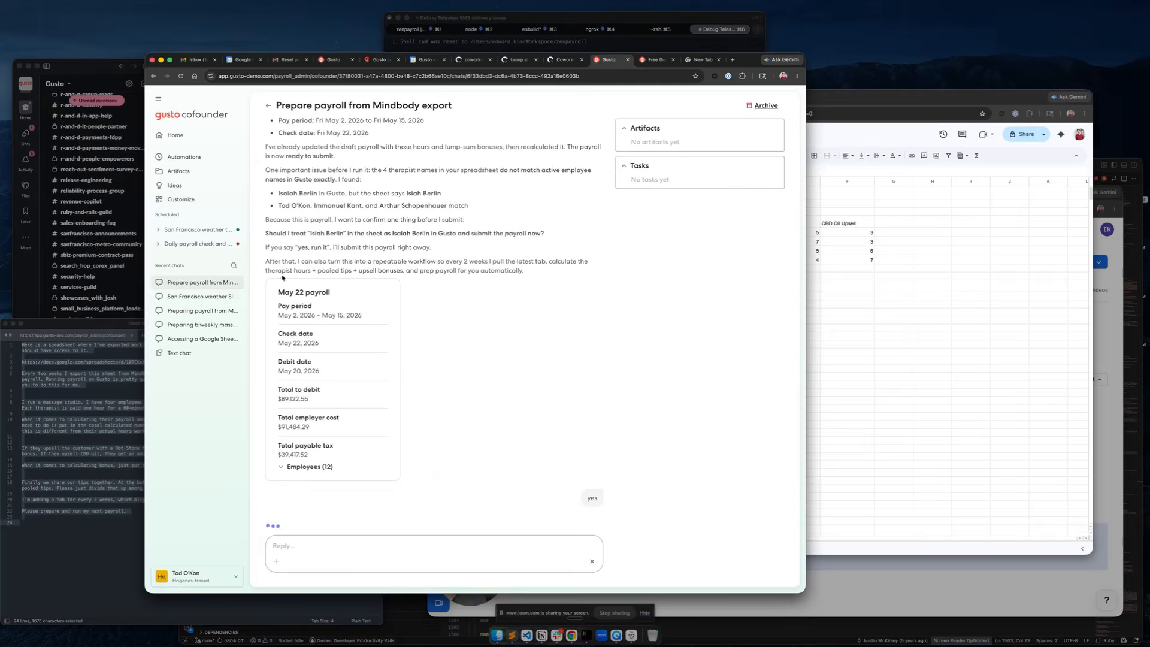
{"action": "left_click_drag", "start_coordinate": [302, 231], "coordinate": [487, 227]}
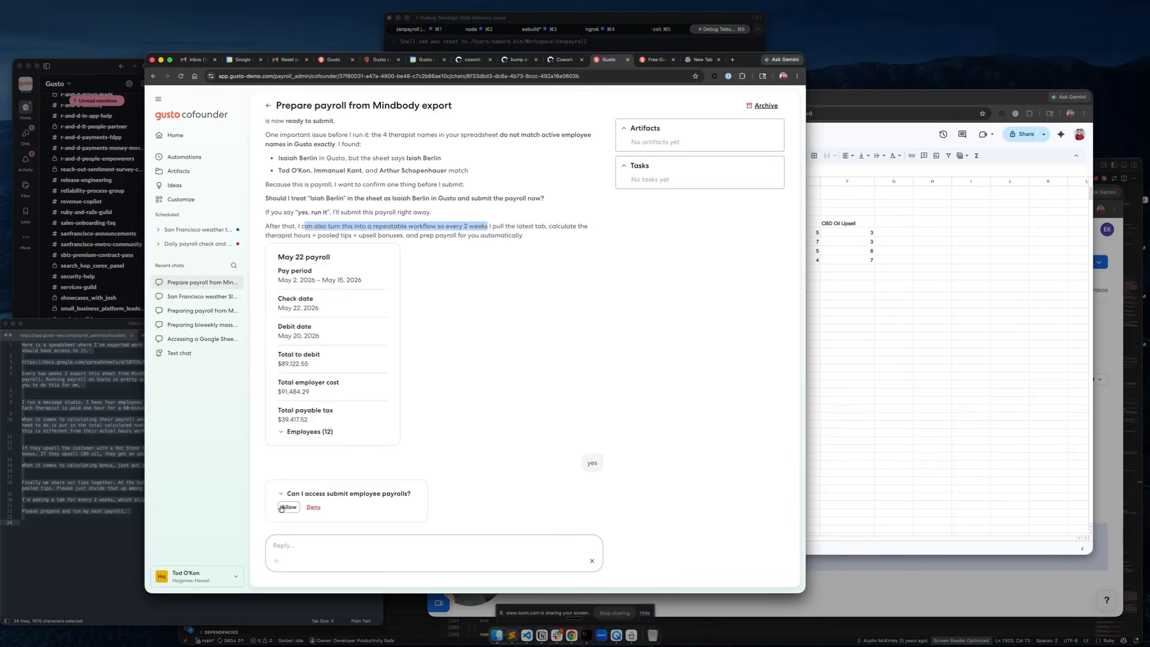
{"action": "left_click_drag", "start_coordinate": [305, 493], "coordinate": [413, 495]}
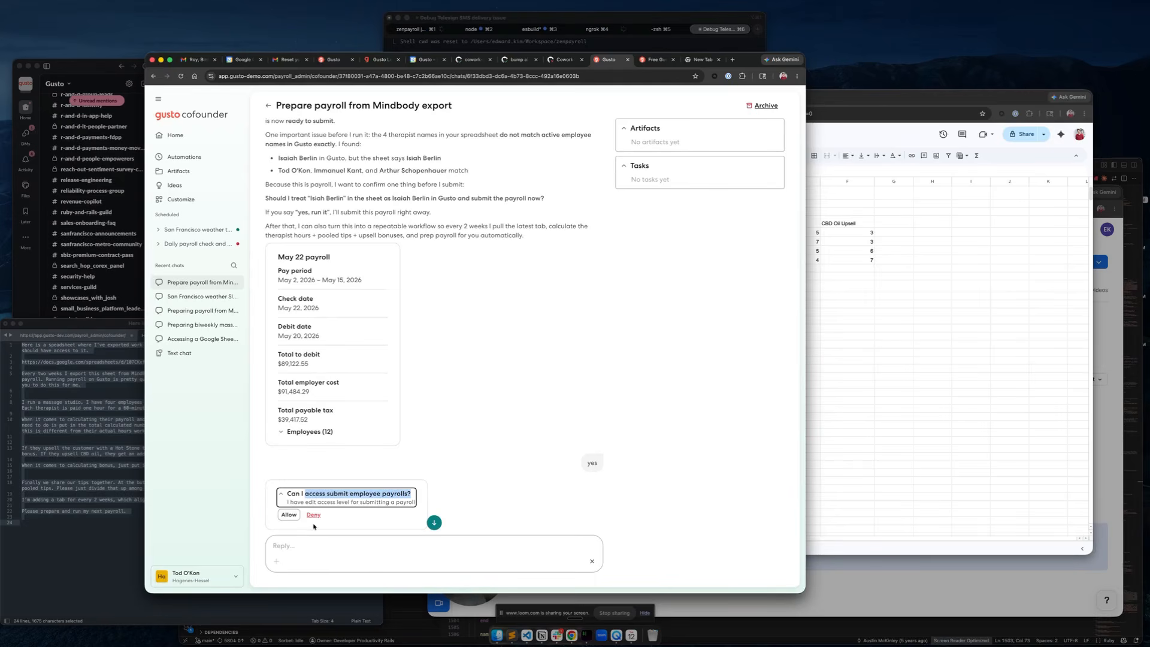
Allow the payroll submission and enter the texted identity verification code
{"action": "left_click", "coordinate": [290, 515]}
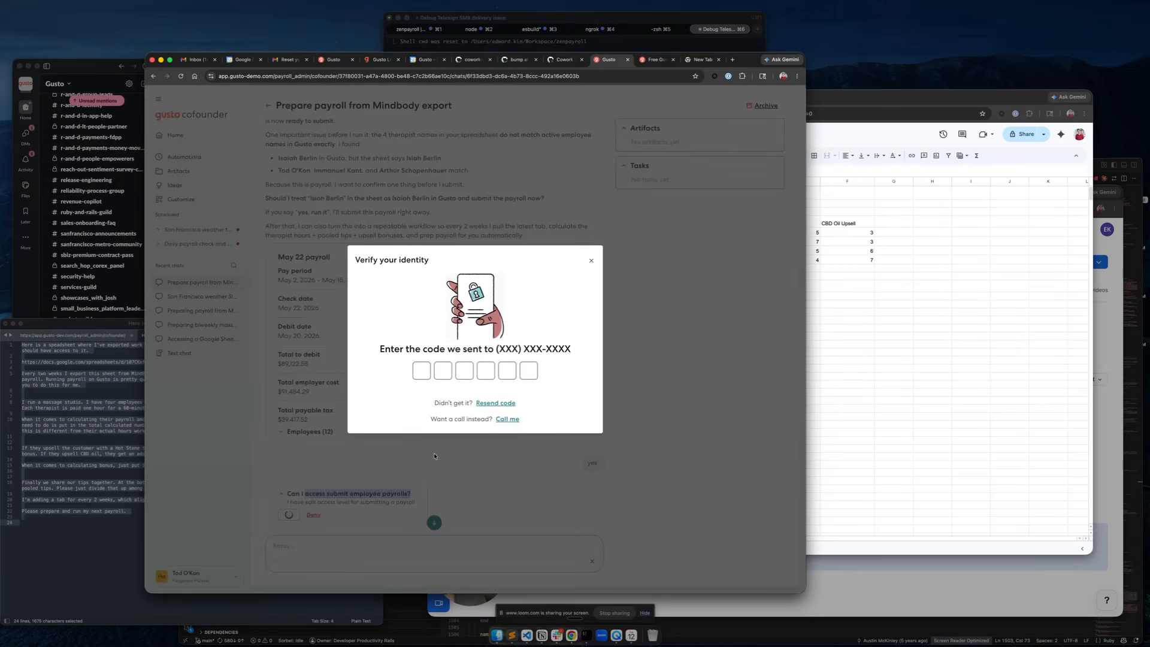
{"action": "left_click", "coordinate": [421, 371]}
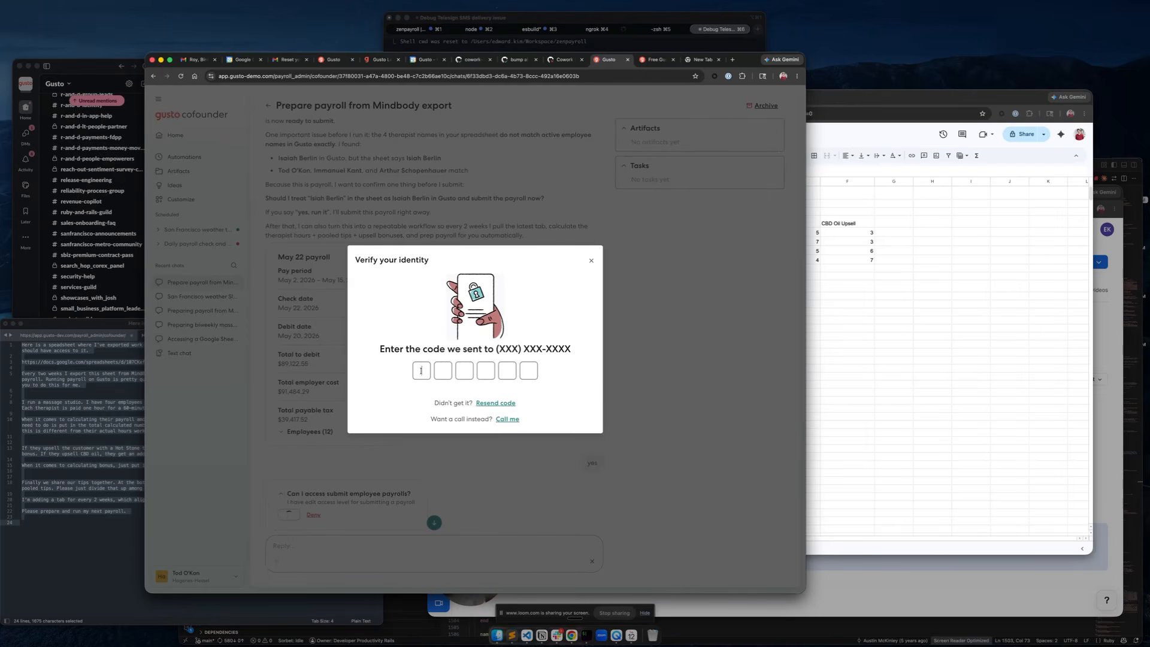
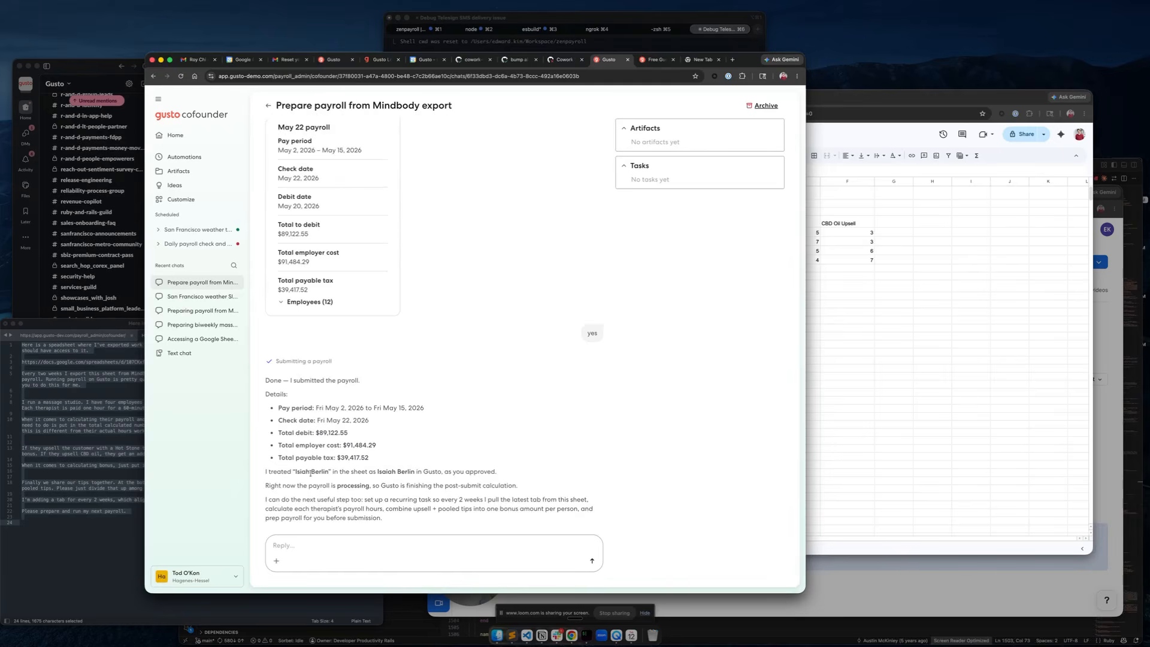
Review the pay for all 12 employees, then switch to the Gusto Pay tab
{"action": "scroll", "coordinate": [311, 472], "scroll_direction": "up", "scroll_amount": 2}
{"action": "left_click_drag", "start_coordinate": [285, 297], "coordinate": [309, 297]}
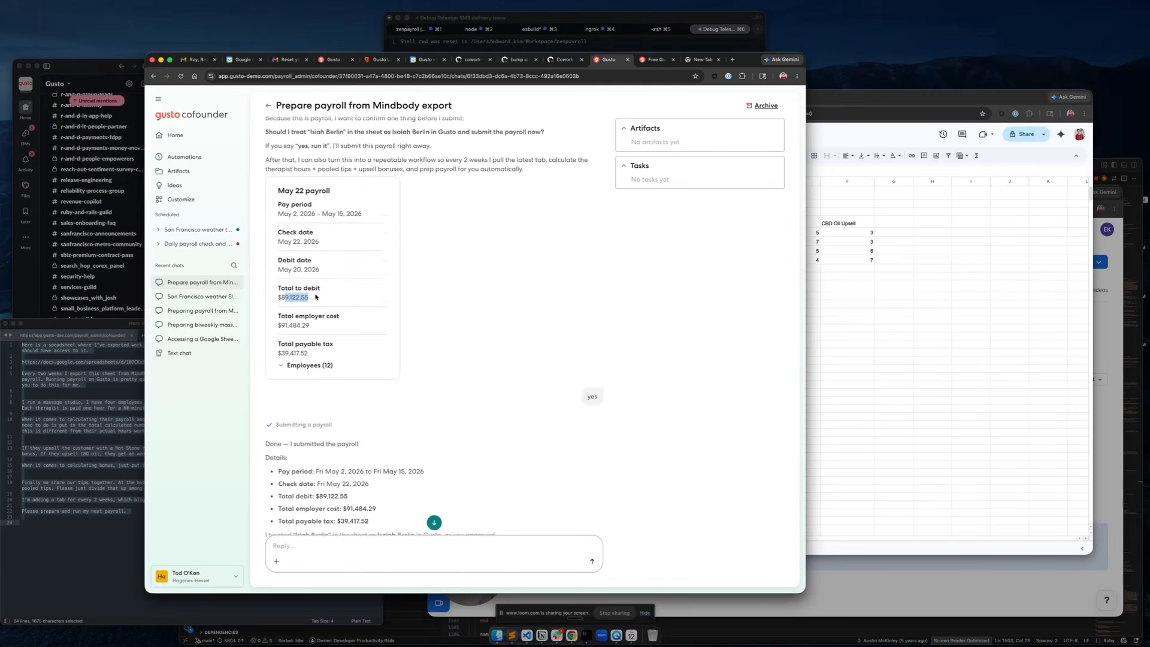
{"action": "left_click", "coordinate": [278, 368]}
{"action": "scroll", "coordinate": [360, 275], "scroll_direction": "down", "scroll_amount": 5}
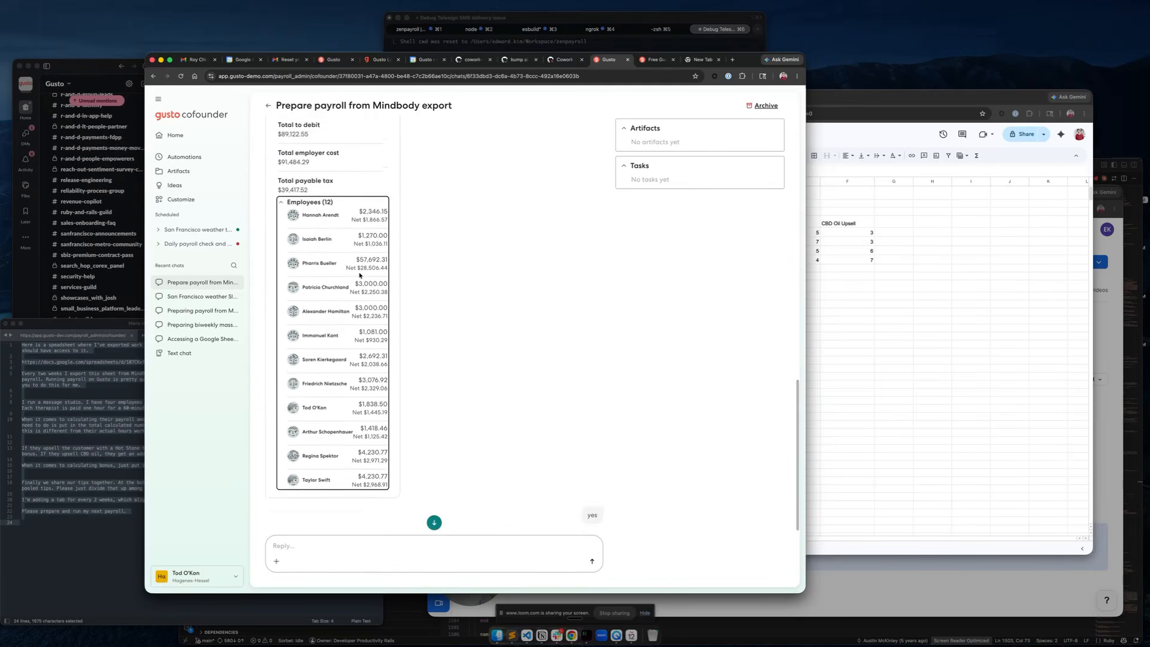
{"action": "scroll", "coordinate": [360, 275], "scroll_direction": "up", "scroll_amount": 1}
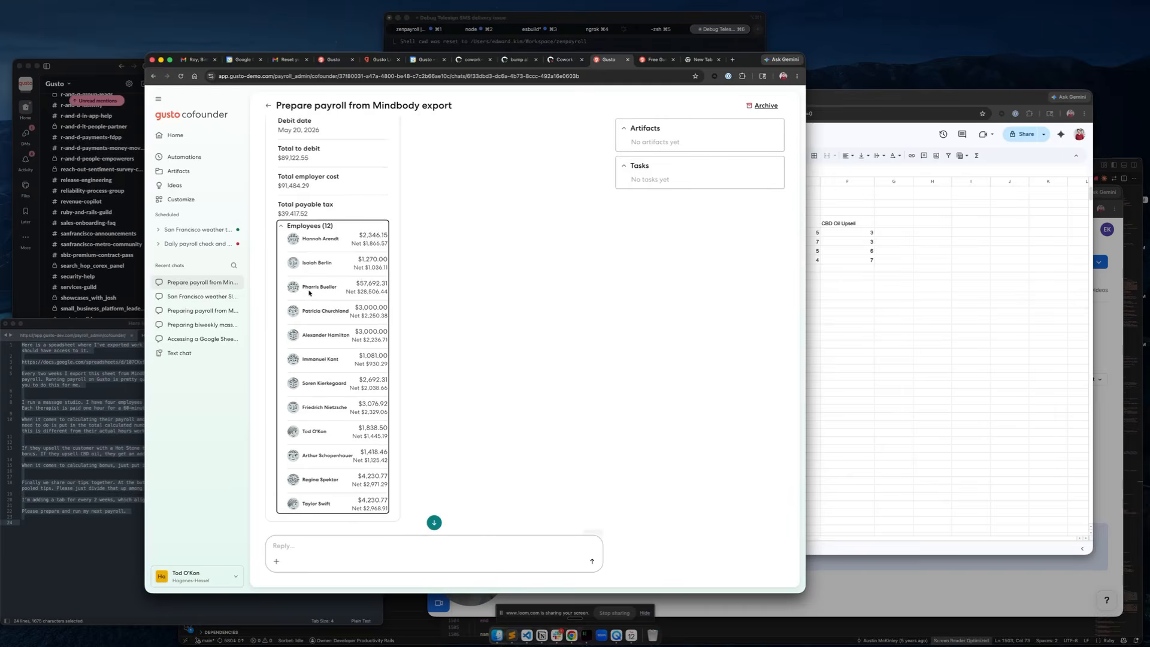
{"action": "left_click", "coordinate": [653, 60]}
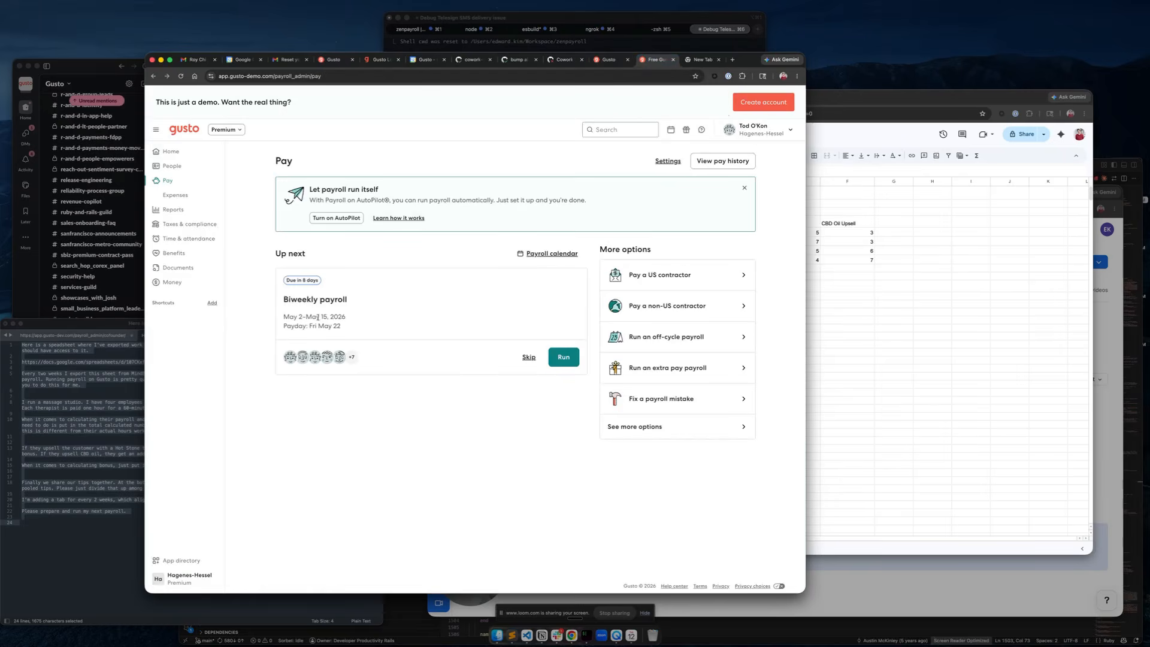
Open pay history and review the May 22, 2026 payroll summary
{"action": "left_click", "coordinate": [564, 357]}
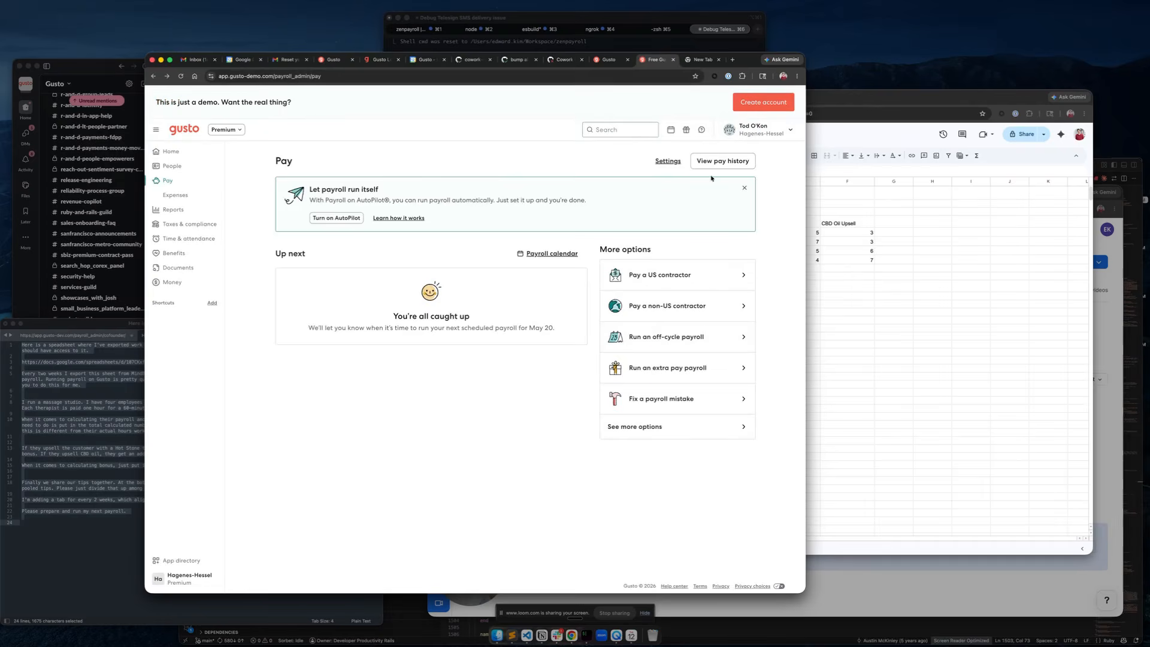
{"action": "left_click", "coordinate": [723, 160]}
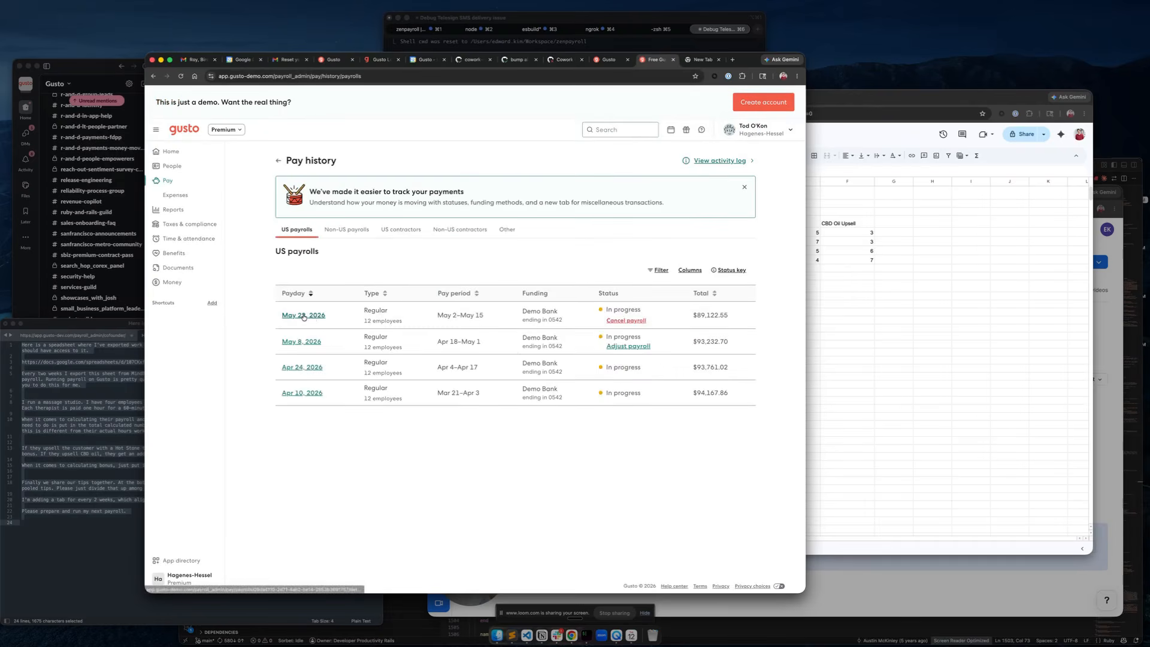
{"action": "left_click", "coordinate": [303, 316]}
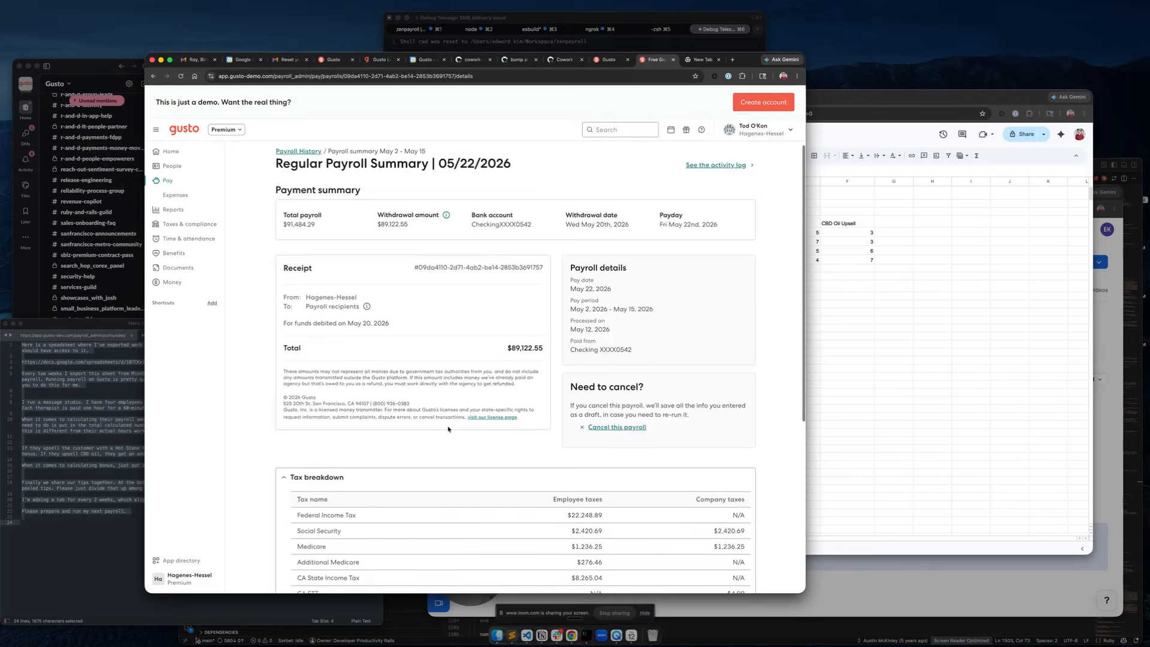
{"action": "scroll", "coordinate": [448, 429], "scroll_direction": "down", "scroll_amount": 5}
{"action": "scroll", "coordinate": [448, 429], "scroll_direction": "up", "scroll_amount": 5}
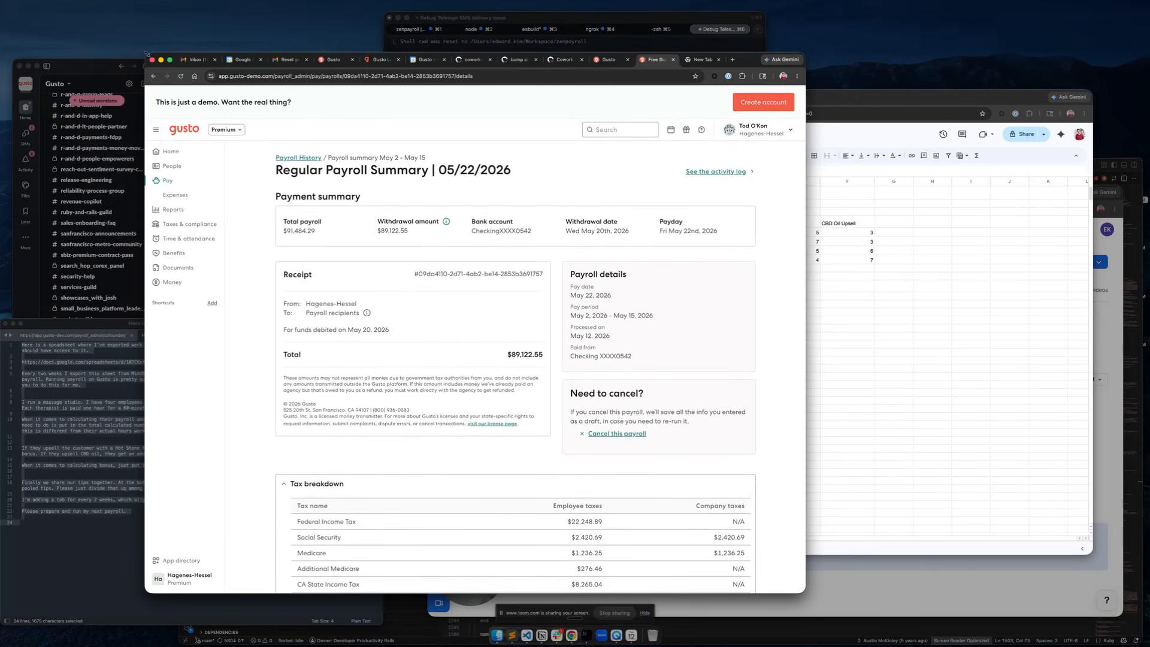
{"action": "left_click", "coordinate": [154, 76]}
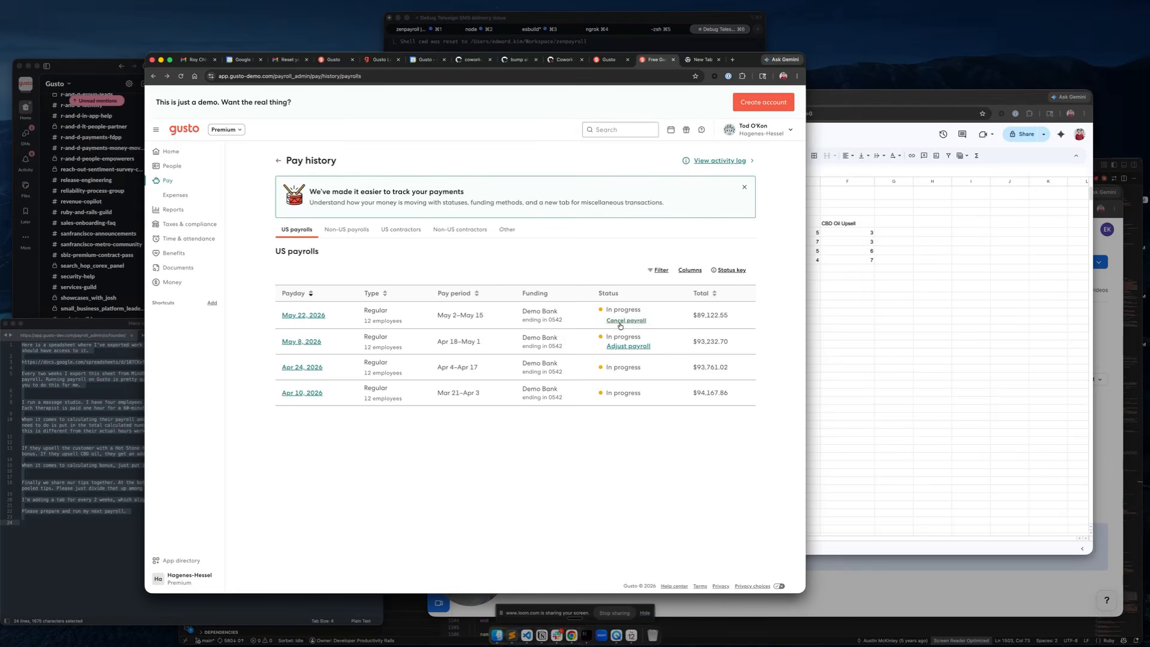
Cancel the May 22, 2026 payroll, confirm, then check the Pay overview
{"action": "left_click", "coordinate": [620, 322]}
{"action": "left_click", "coordinate": [556, 410]}
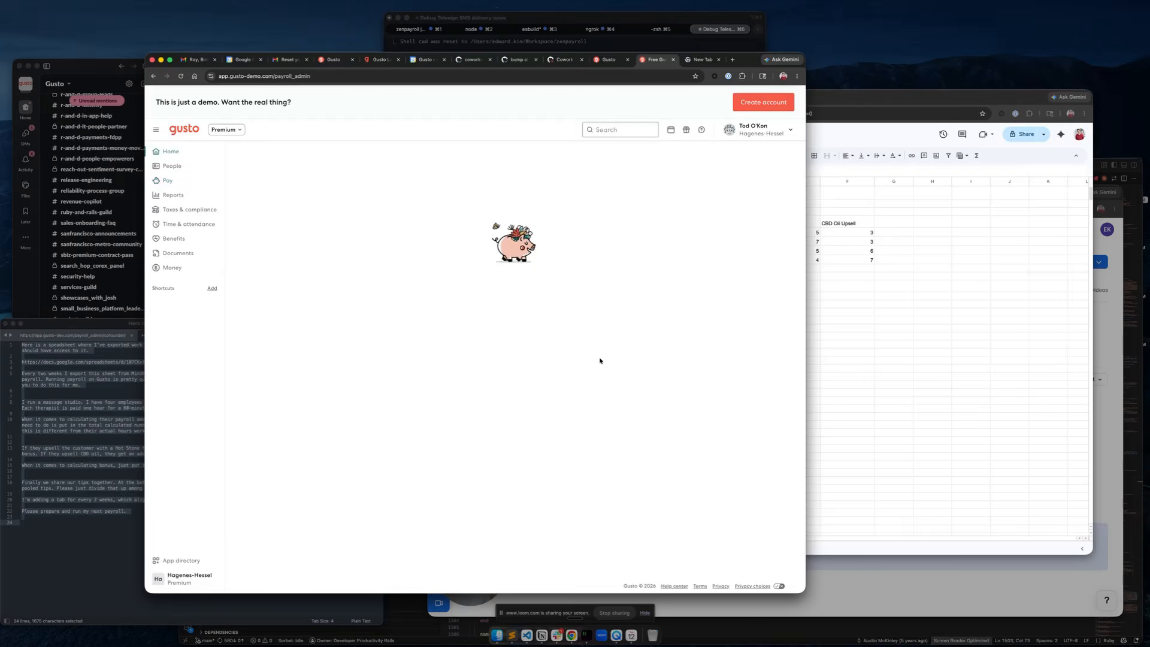
{"action": "left_click", "coordinate": [509, 309]}
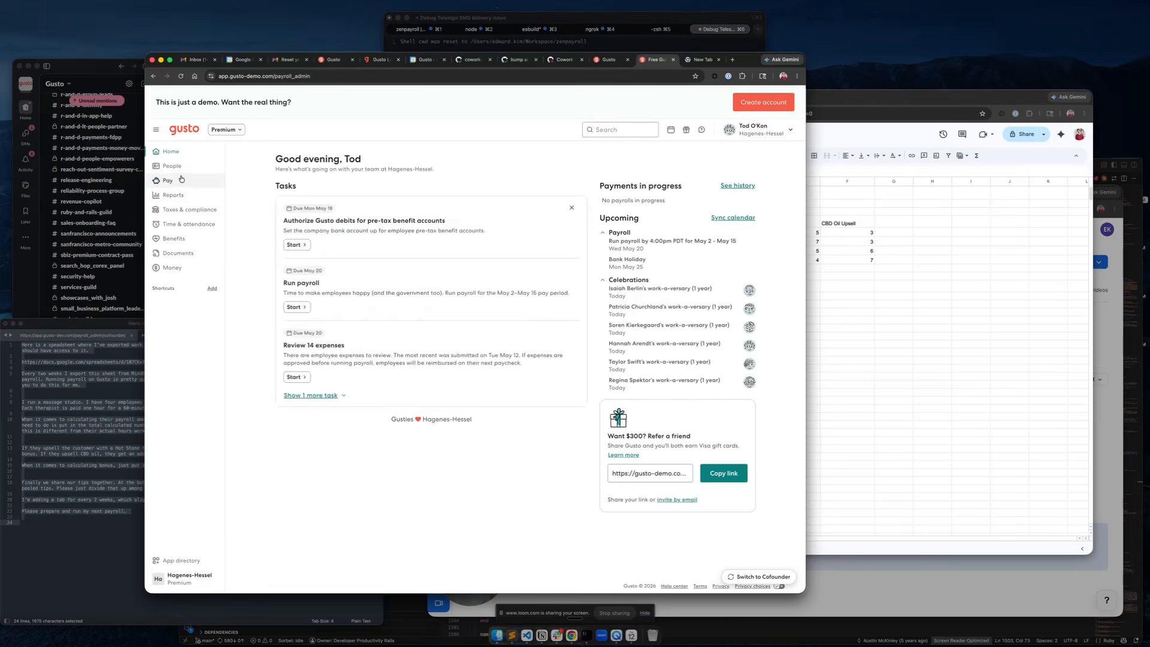
{"action": "left_click", "coordinate": [563, 357]}
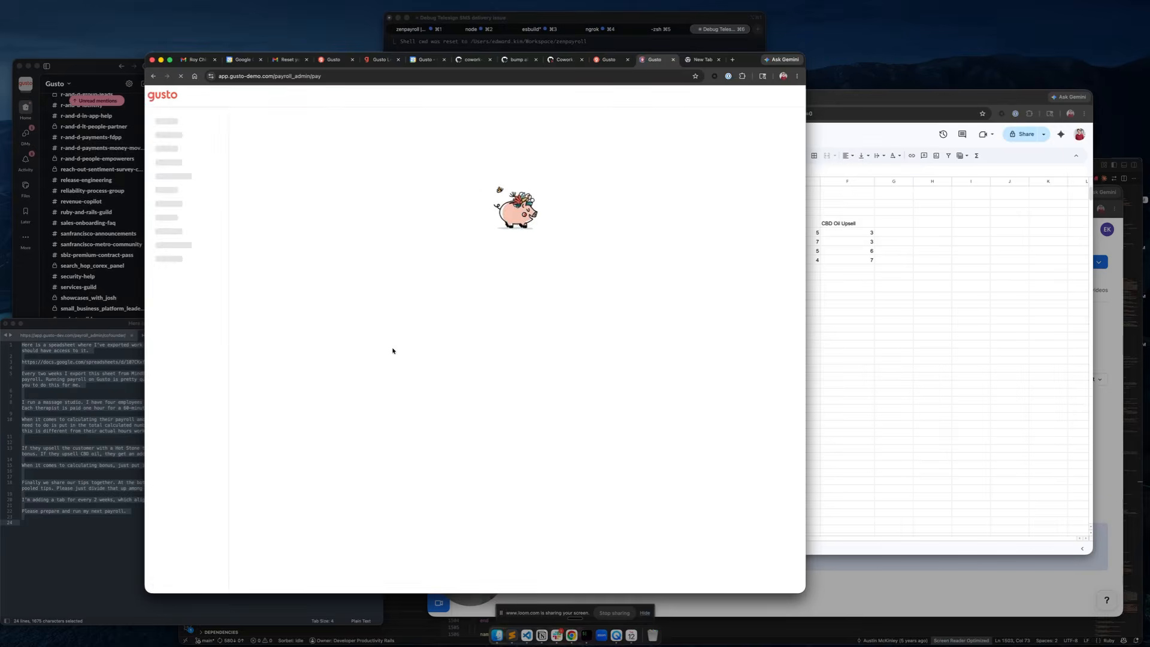
{"action": "left_click", "coordinate": [609, 60]}
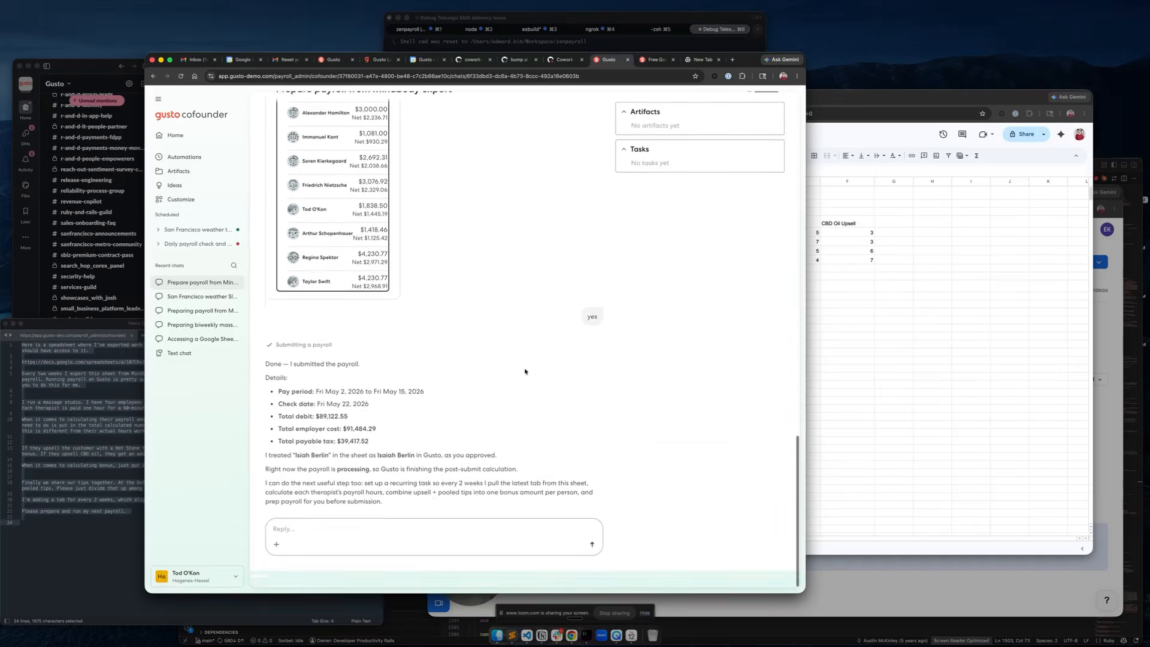
{"action": "left_click", "coordinate": [348, 545]}
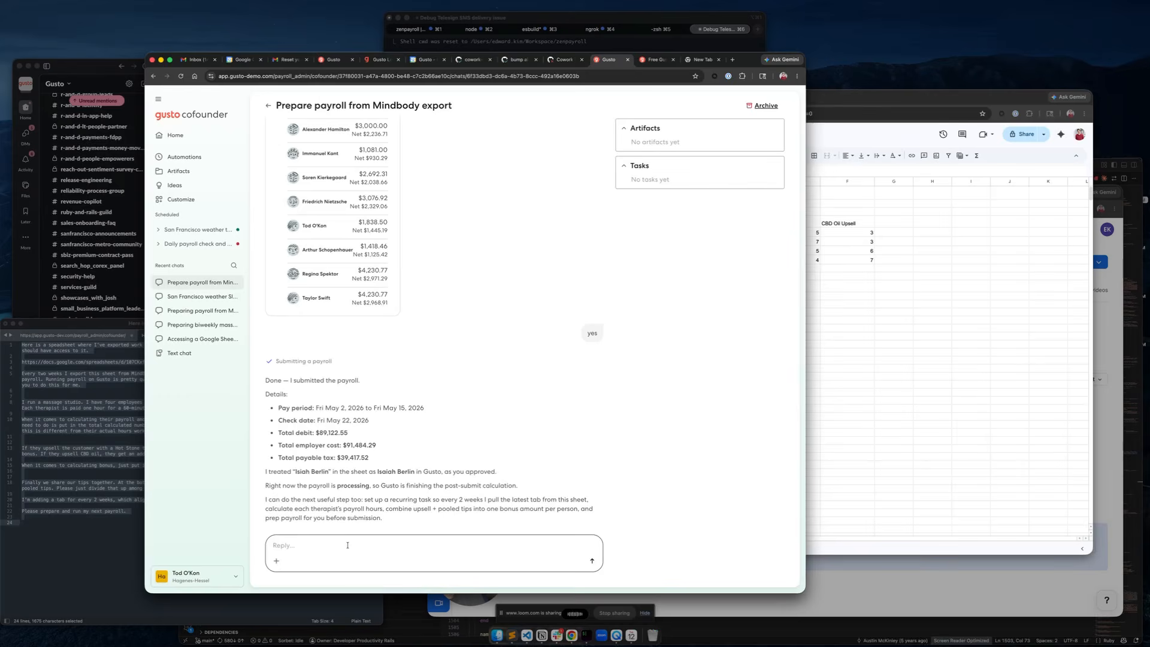
Ask Cofounder to automate biweekly payroll, posting a Slack summary once totals are calculated
{"action": "type", "text": "You did a great job here. I want you to do this for me every two weeks so I don't have to run payroll ever again. All I want you to do is, once you get the total payroll amounts, just send me a Slack message and tell me the total amounts and maybe any kind of abnormalities. Maybe some kind of high-level summary so that I can go in and actually just run the payroll."}
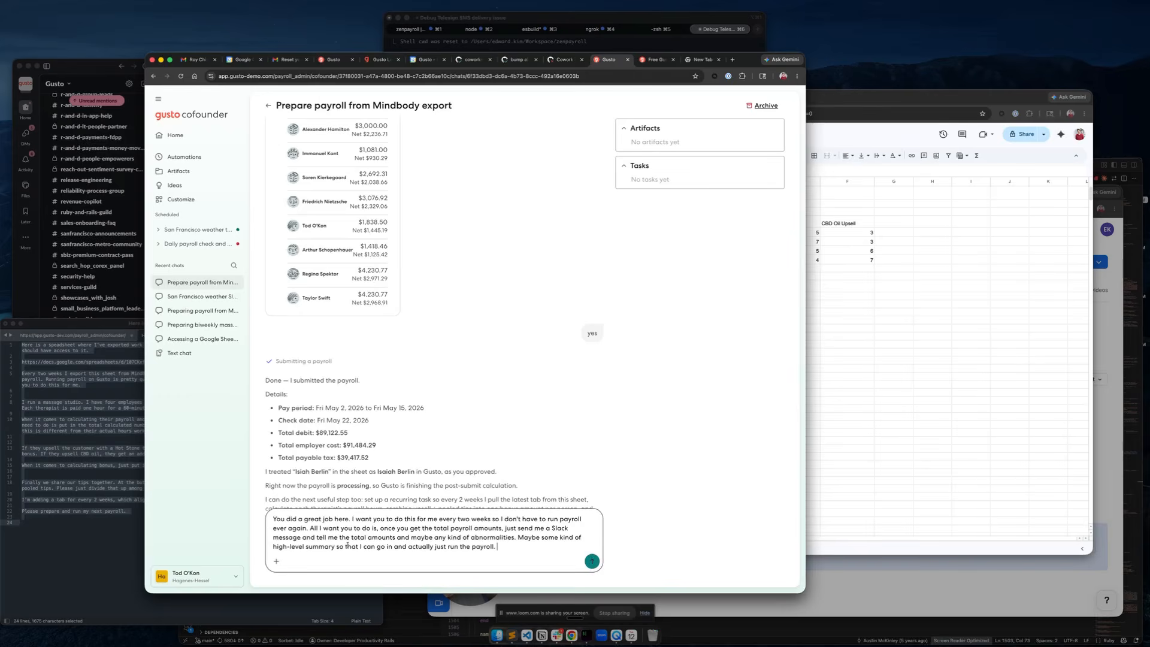
{"action": "key", "text": "Return"}
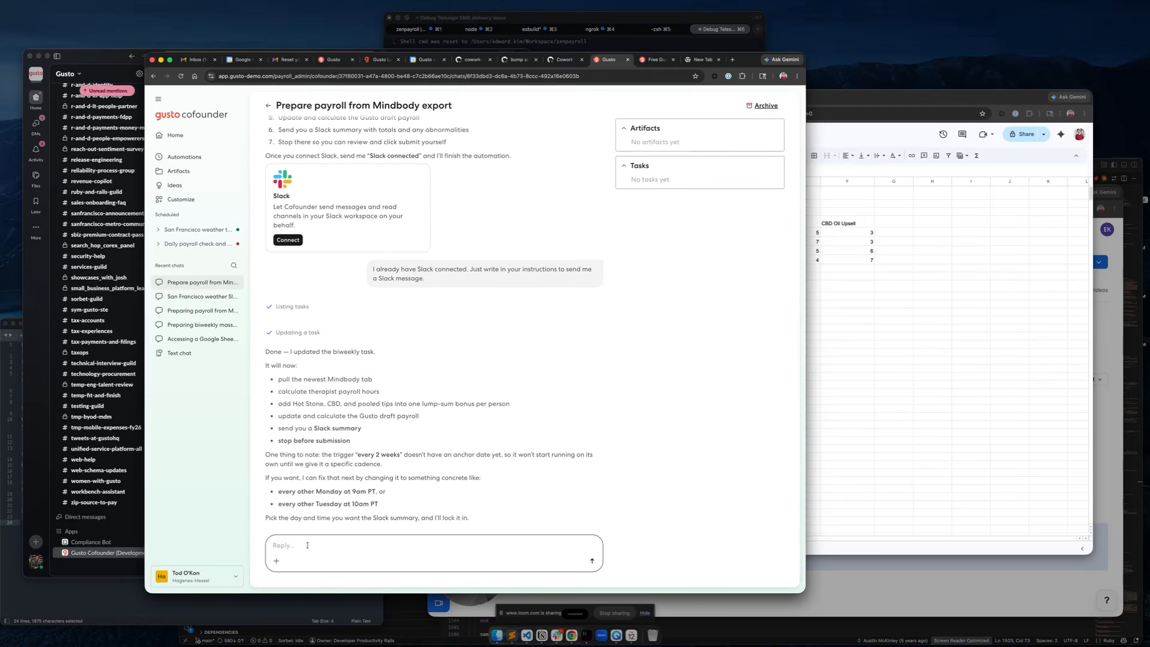
{"action": "type", "text": "Send me the Slack summary as soon as you calculate the payroll amounts."}
{"action": "key", "text": "Return"}
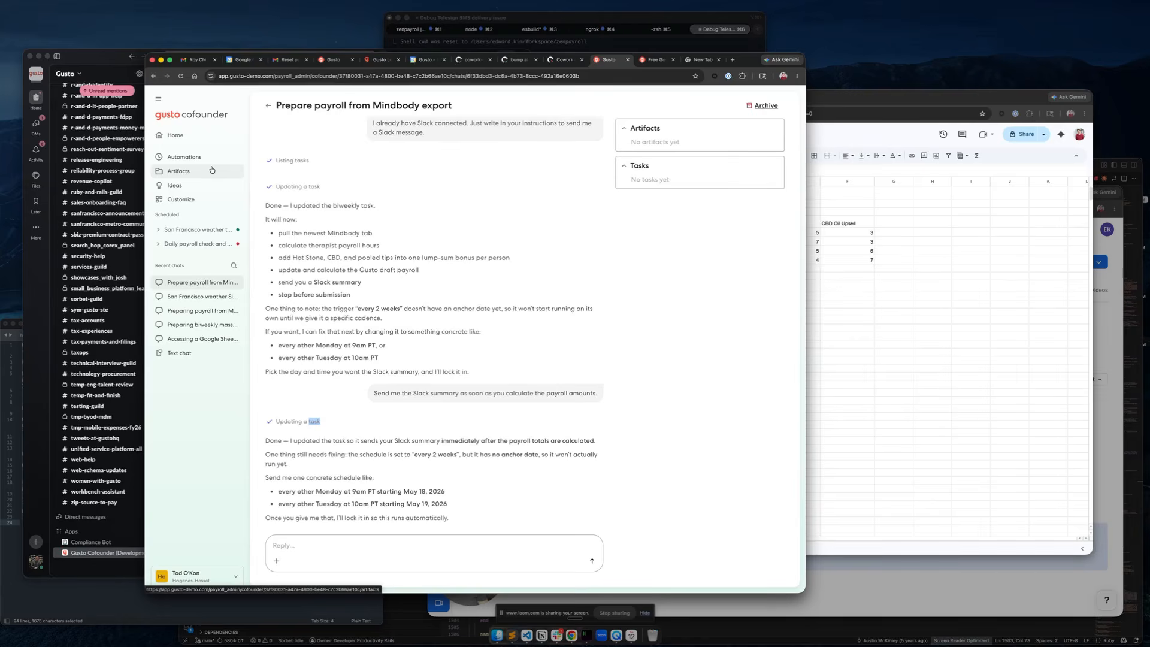
Tell Gusto Cofounder to run the payroll task daily at 8am, first checking the spreadsheet for a matching pay-period tab
{"action": "left_click", "coordinate": [360, 547]}
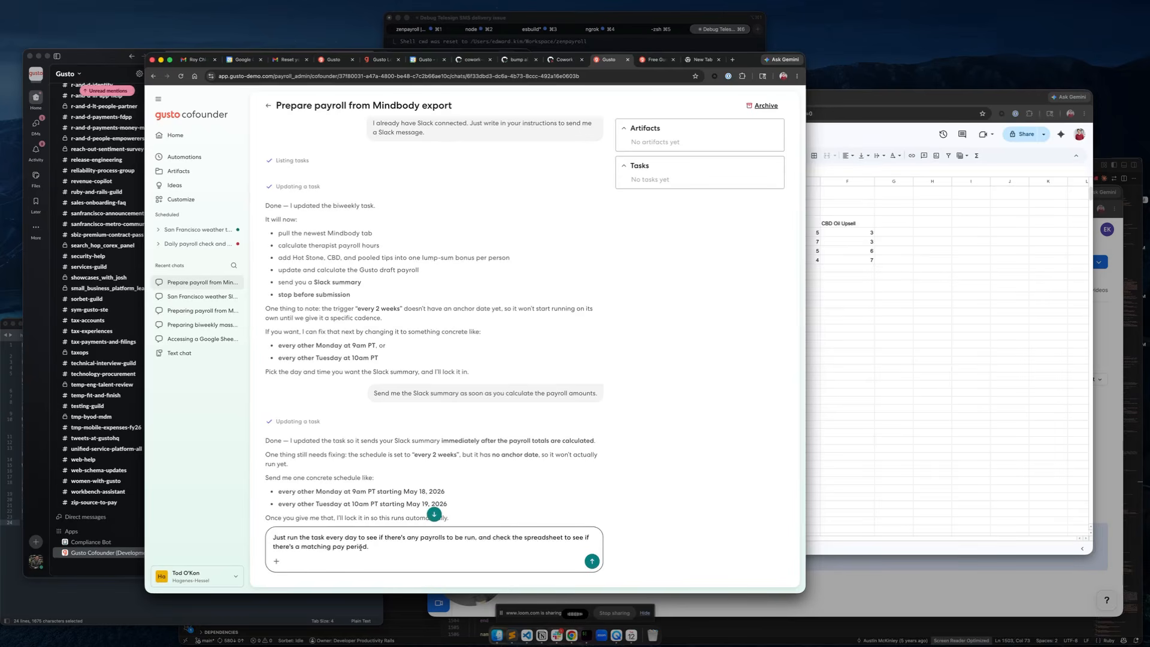
{"action": "key", "text": "Return"}
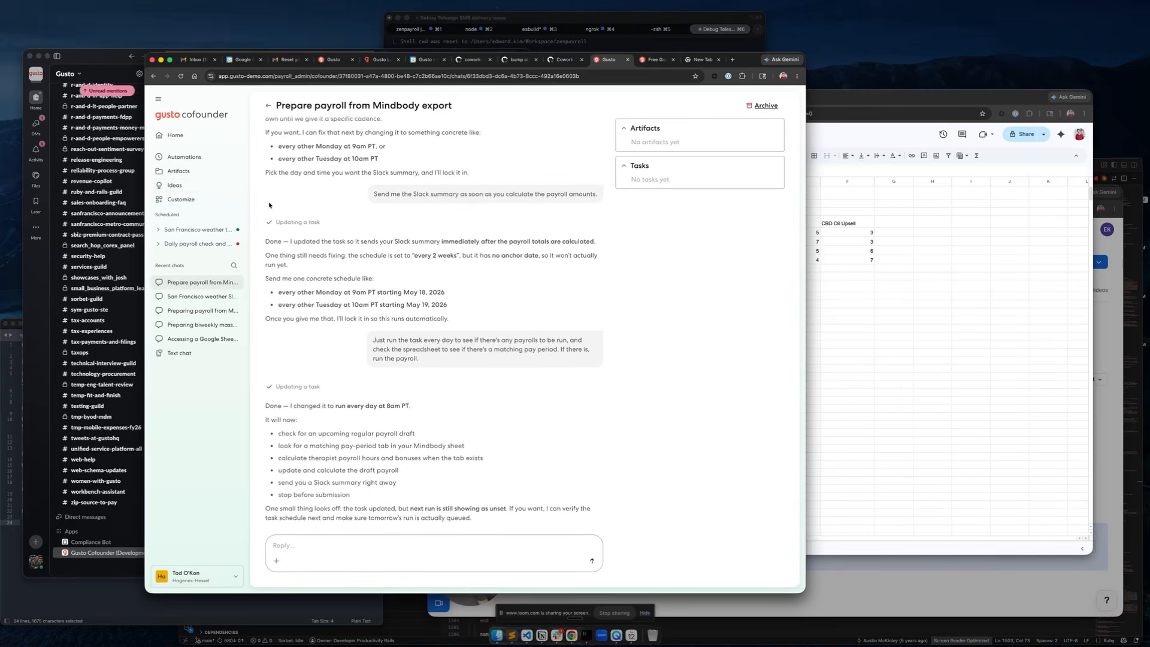
Open the Daily massage studio payroll check and prep automation, re-toggle its schedule, run it now, and open the run
{"action": "left_click", "coordinate": [197, 157]}
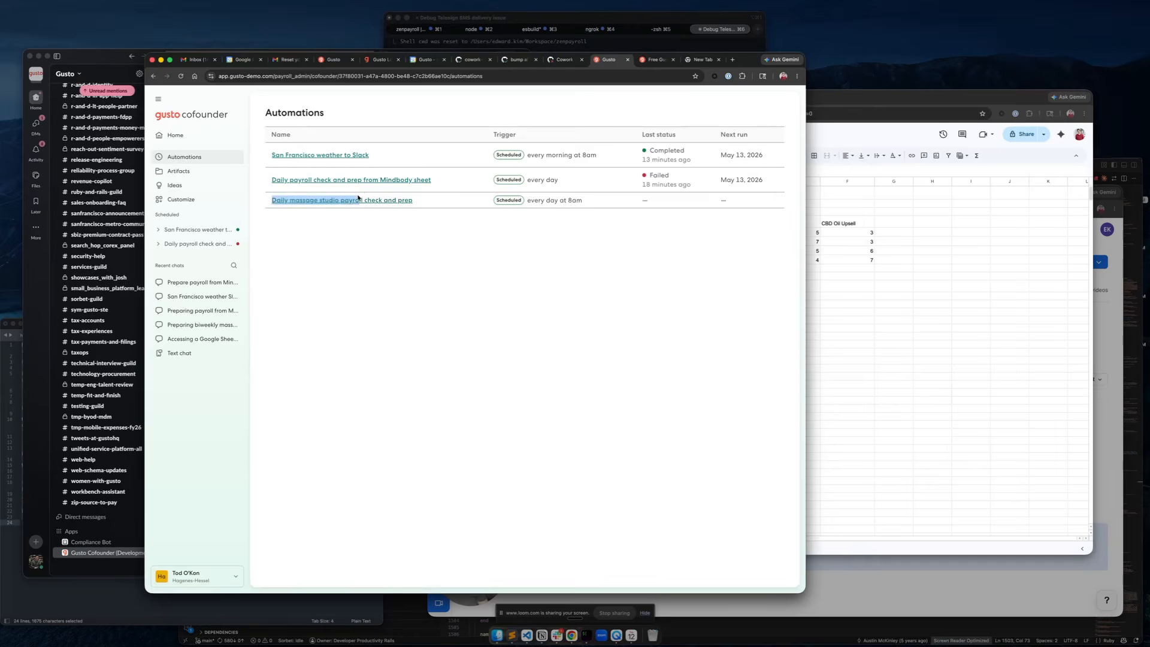
{"action": "left_click", "coordinate": [357, 201]}
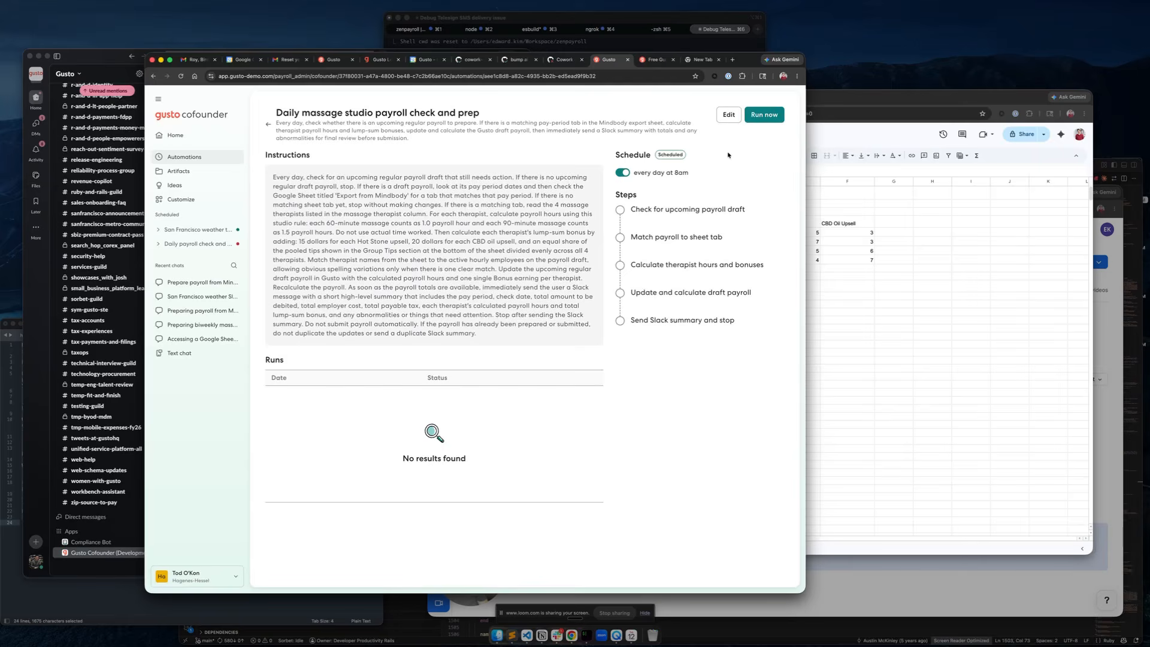
{"action": "left_click_drag", "start_coordinate": [688, 174], "coordinate": [657, 175]}
{"action": "left_click", "coordinate": [659, 176]}
{"action": "left_click", "coordinate": [627, 175]}
{"action": "left_click", "coordinate": [766, 117]}
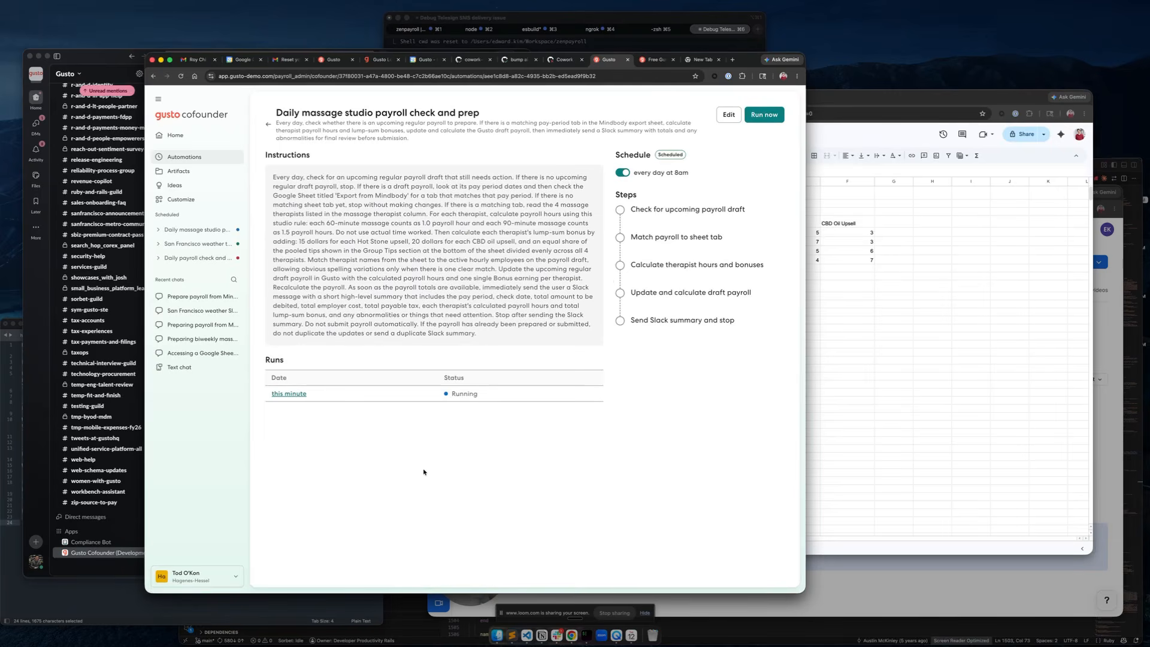
{"action": "left_click", "coordinate": [289, 393]}
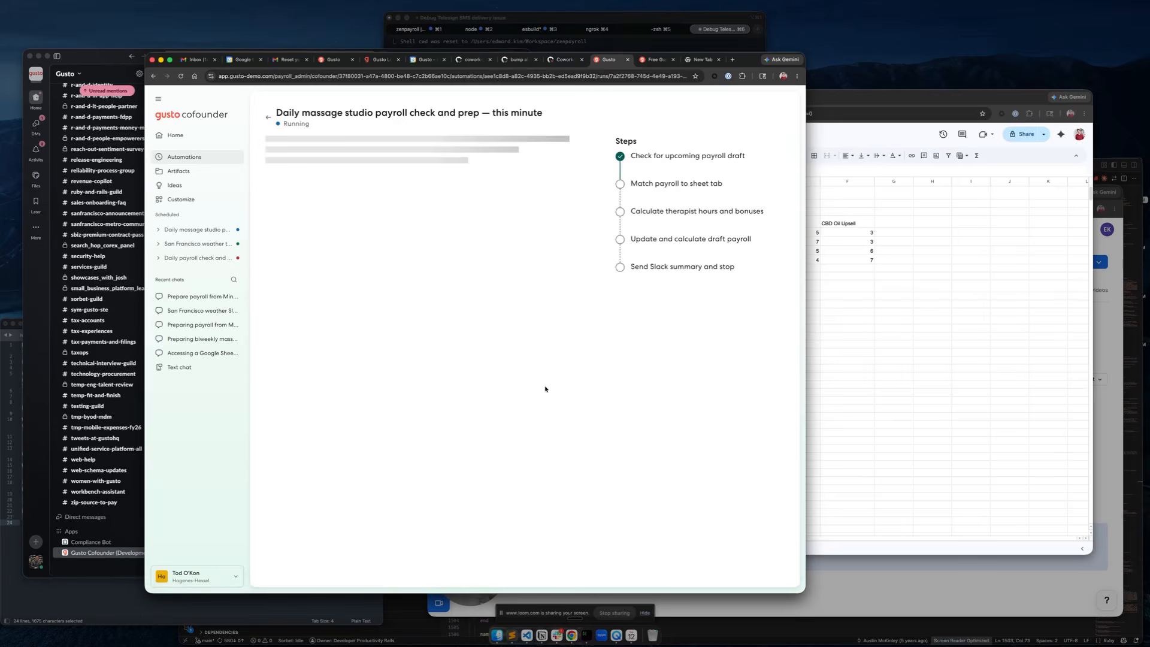
Move from the Gusto Pay tab back to the Daily massage studio payroll check and prep run page
{"action": "left_click", "coordinate": [654, 59]}
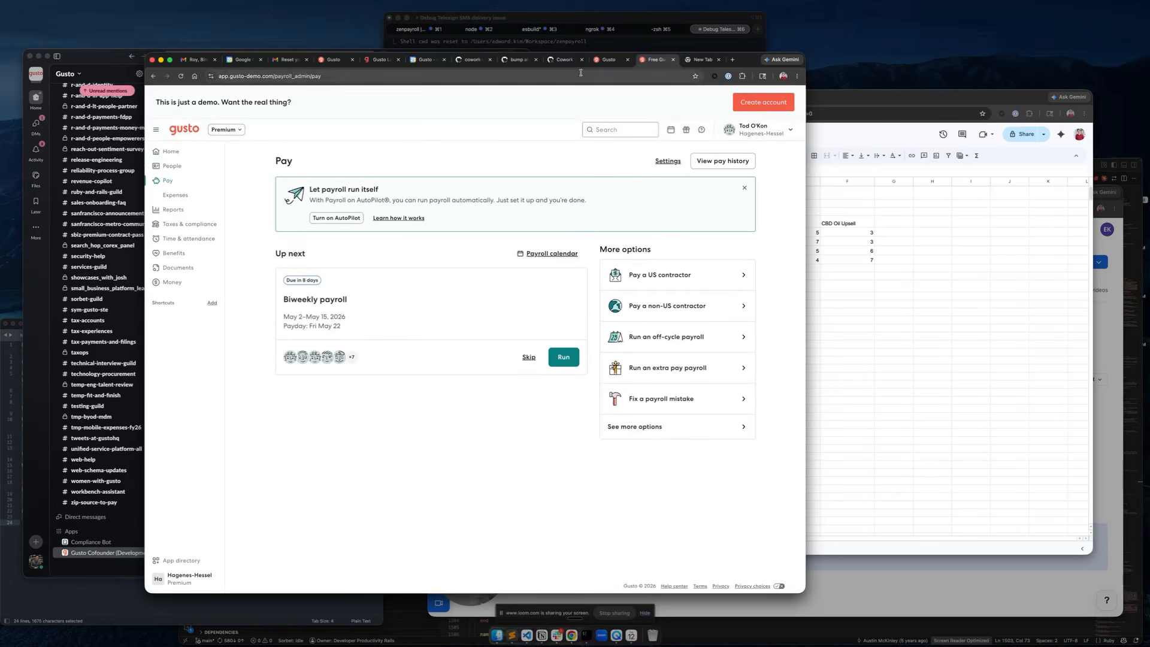
{"action": "key", "text": "ctrl+shift+Tab"}
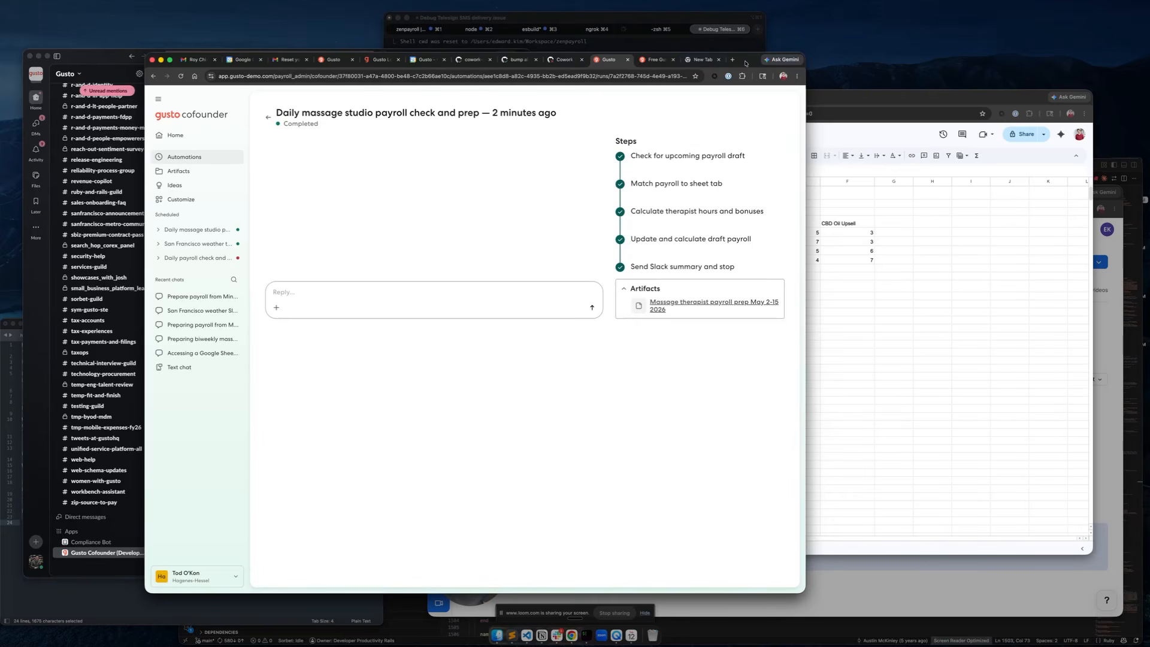
Shift the browser aside and bring the Slack window to the front
{"action": "left_click_drag", "start_coordinate": [745, 63], "coordinate": [799, 72]}
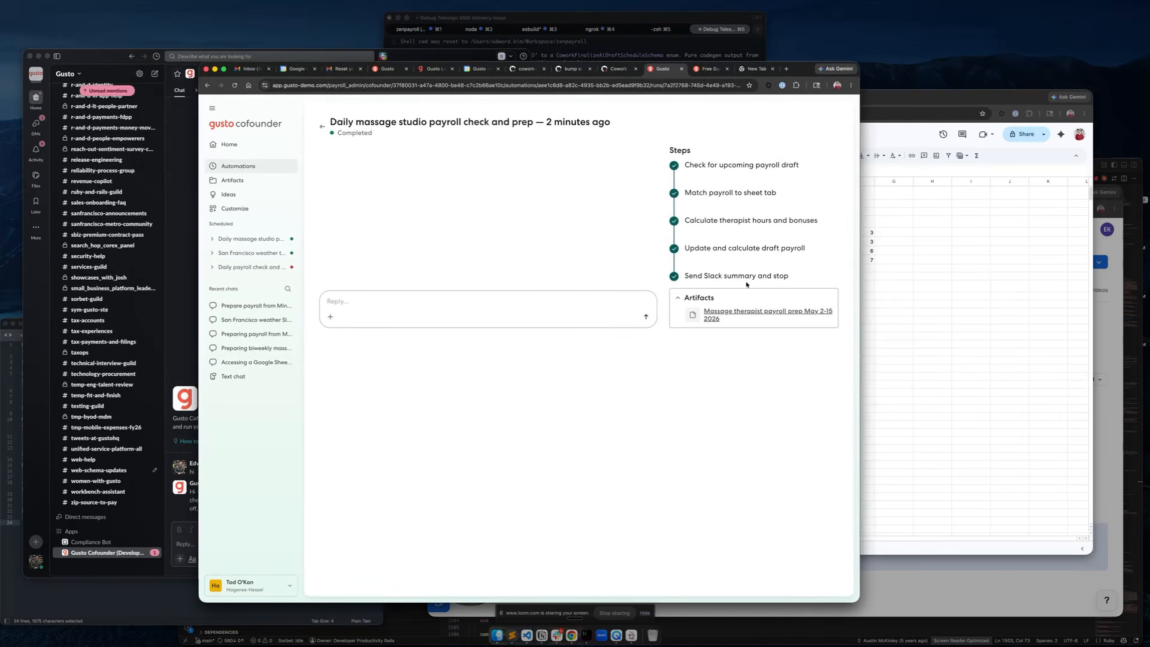
{"action": "left_click_drag", "start_coordinate": [709, 277], "coordinate": [775, 277]}
{"action": "left_click", "coordinate": [775, 277]}
{"action": "left_click", "coordinate": [102, 57]}
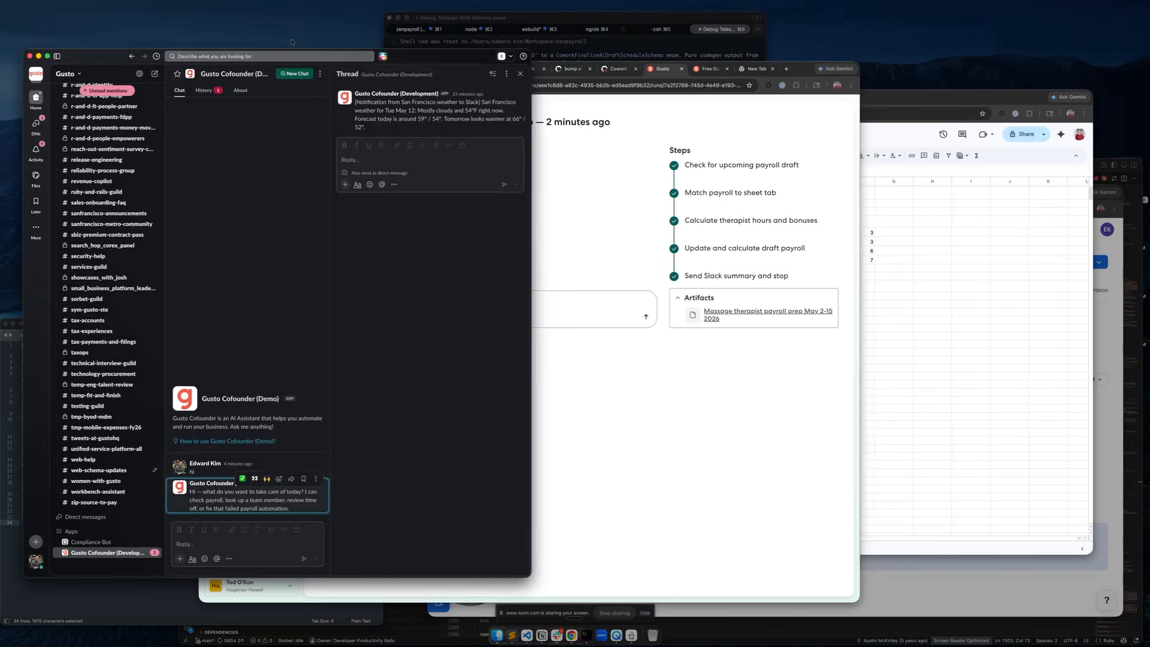
{"action": "left_click_drag", "start_coordinate": [455, 60], "coordinate": [579, 26]}
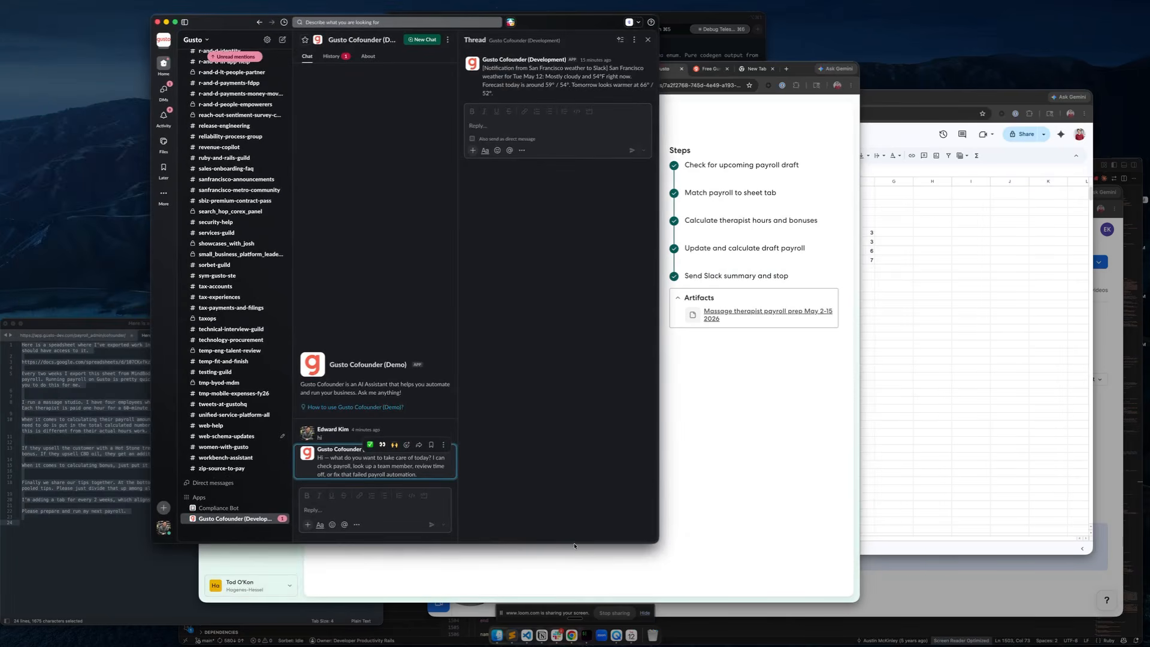
Review Gusto Cofounder's May 2–15 payroll draft summary ($88,936.46 debit) in Slack, then return to Gusto Pay
{"action": "left_click", "coordinate": [236, 519]}
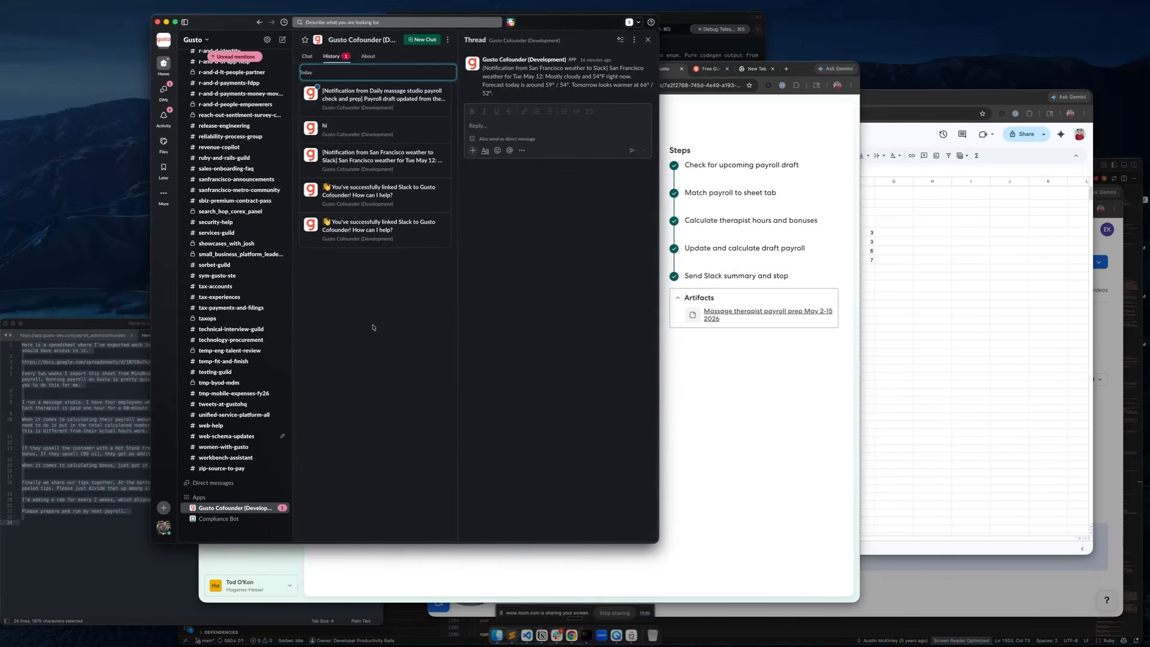
{"action": "left_click", "coordinate": [377, 105]}
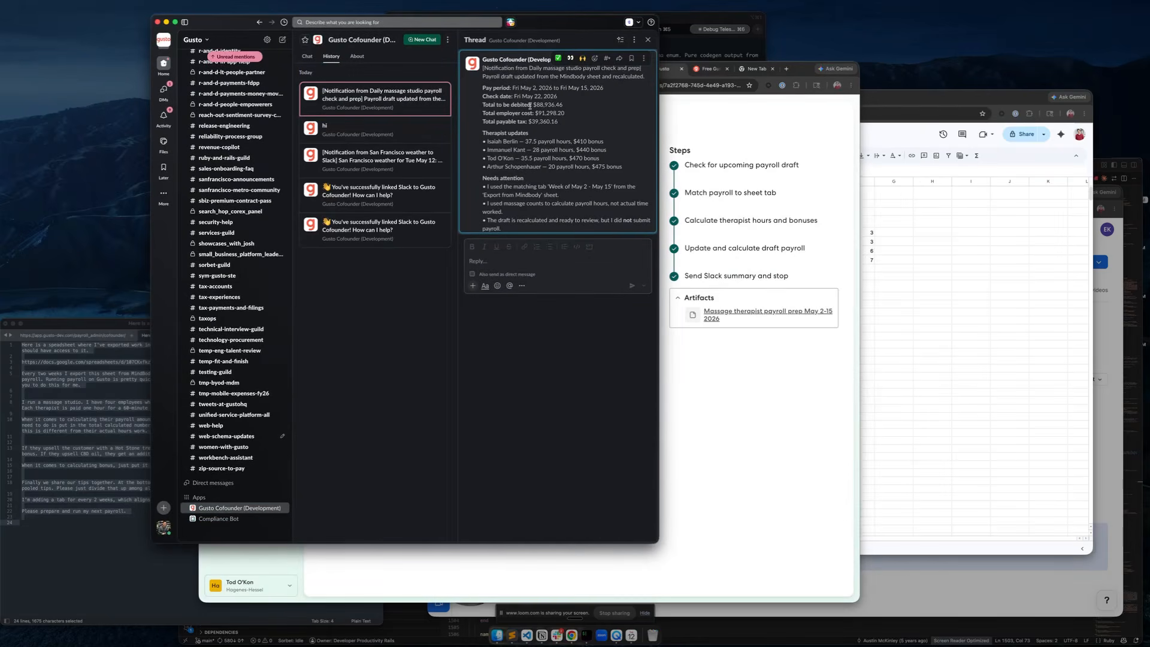
{"action": "left_click_drag", "start_coordinate": [506, 96], "coordinate": [582, 121]}
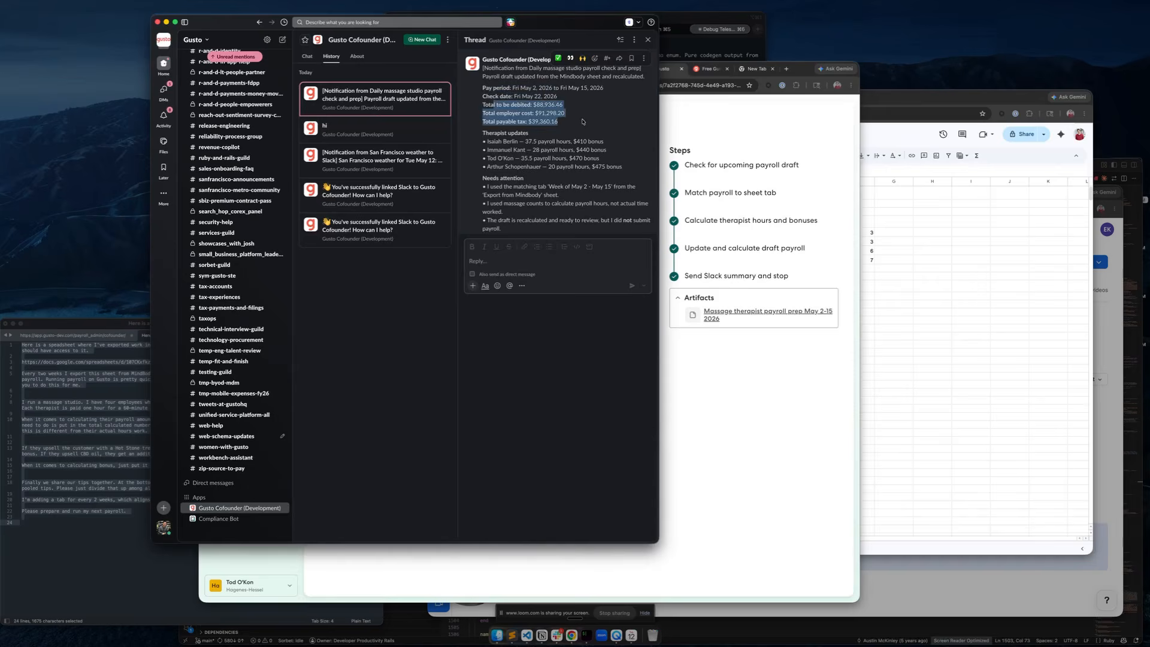
{"action": "left_click", "coordinate": [529, 147]}
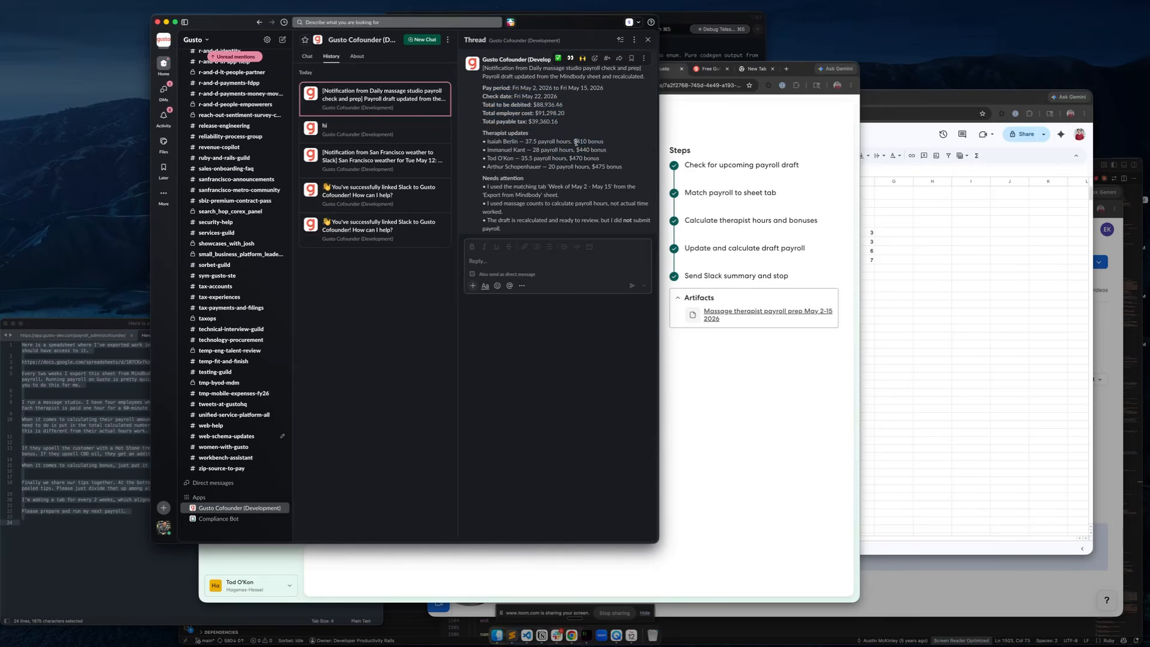
{"action": "left_click_drag", "start_coordinate": [576, 142], "coordinate": [591, 143]}
{"action": "left_click_drag", "start_coordinate": [487, 187], "coordinate": [559, 204]}
{"action": "left_click", "coordinate": [517, 219]}
{"action": "left_click", "coordinate": [714, 155]}
{"action": "left_click", "coordinate": [701, 70]}
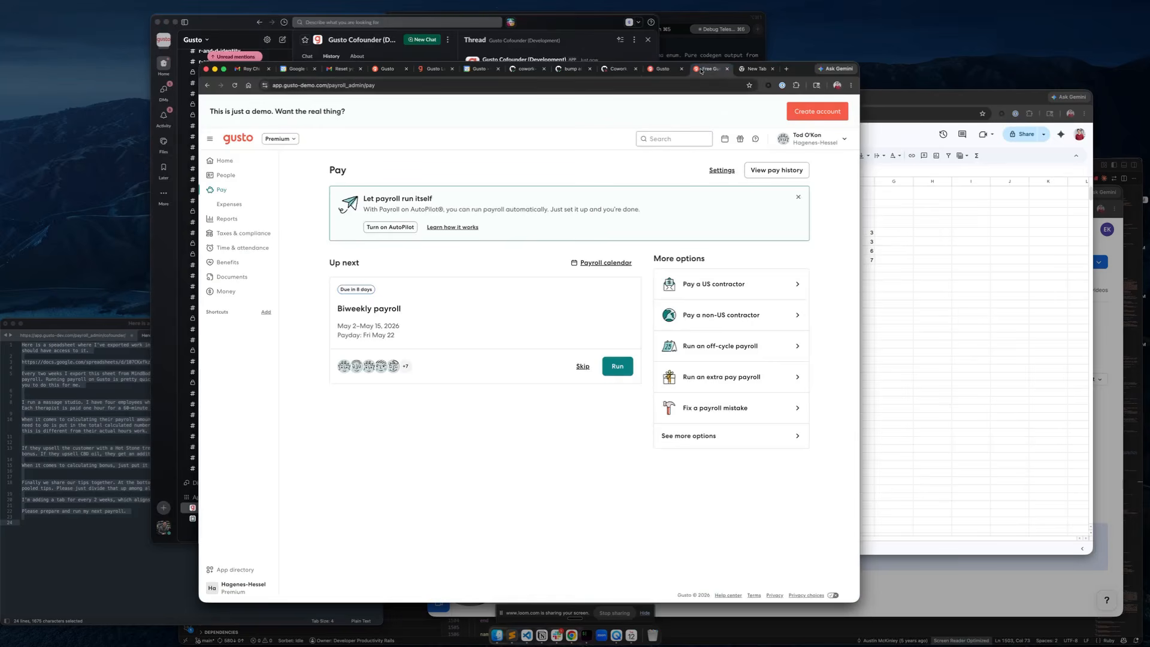
Reload Gusto Pay and start the May 22 biweekly payroll run
{"action": "left_click", "coordinate": [234, 85]}
{"action": "left_click", "coordinate": [617, 367]}
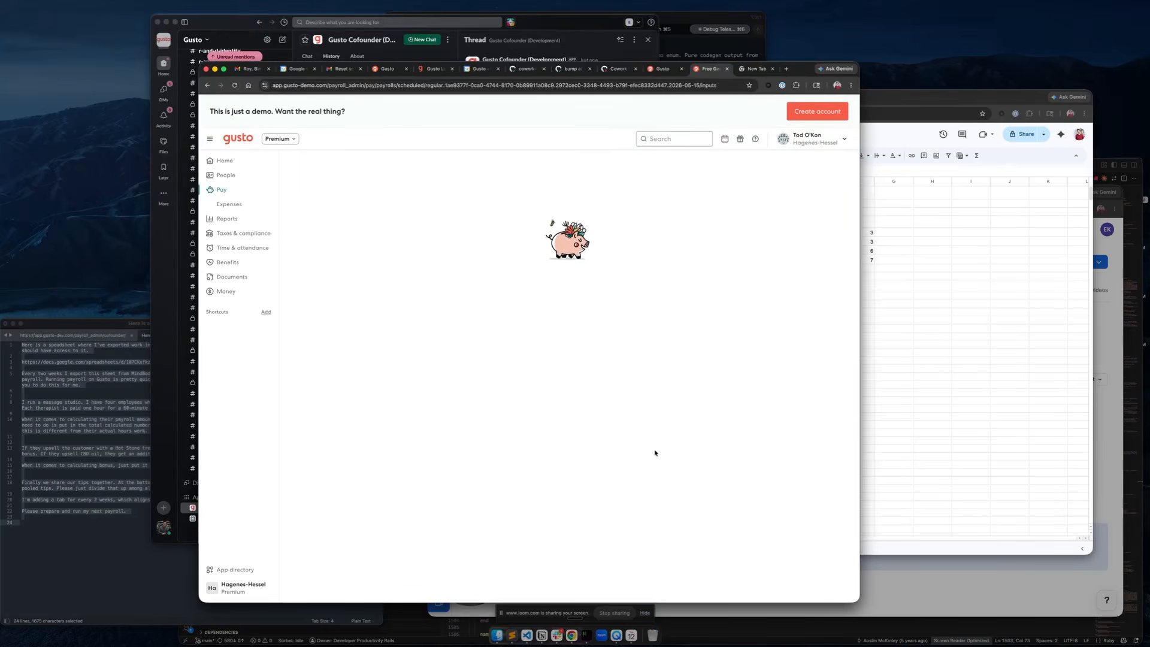
{"action": "scroll", "coordinate": [654, 453], "scroll_direction": "down", "scroll_amount": 2}
Type 'can you run it' as a reply in the Slack payroll draft thread
{"action": "key", "text": "ctrl+shift+Tab"}
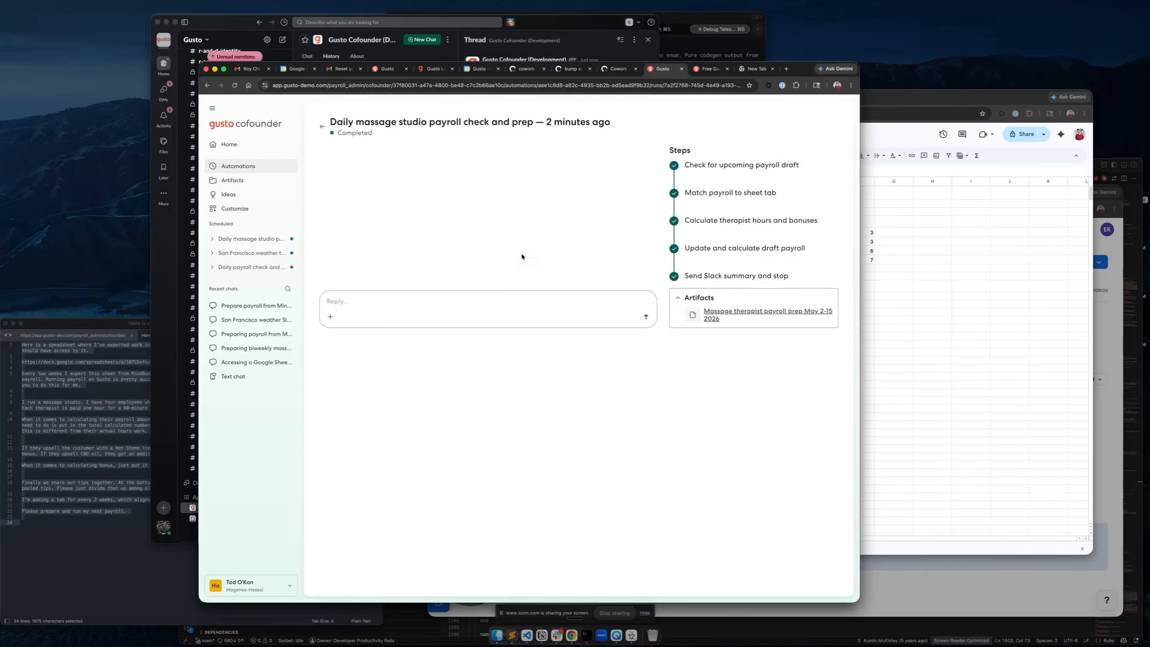
{"action": "left_click", "coordinate": [580, 25]}
{"action": "type", "text": "can you run it"}
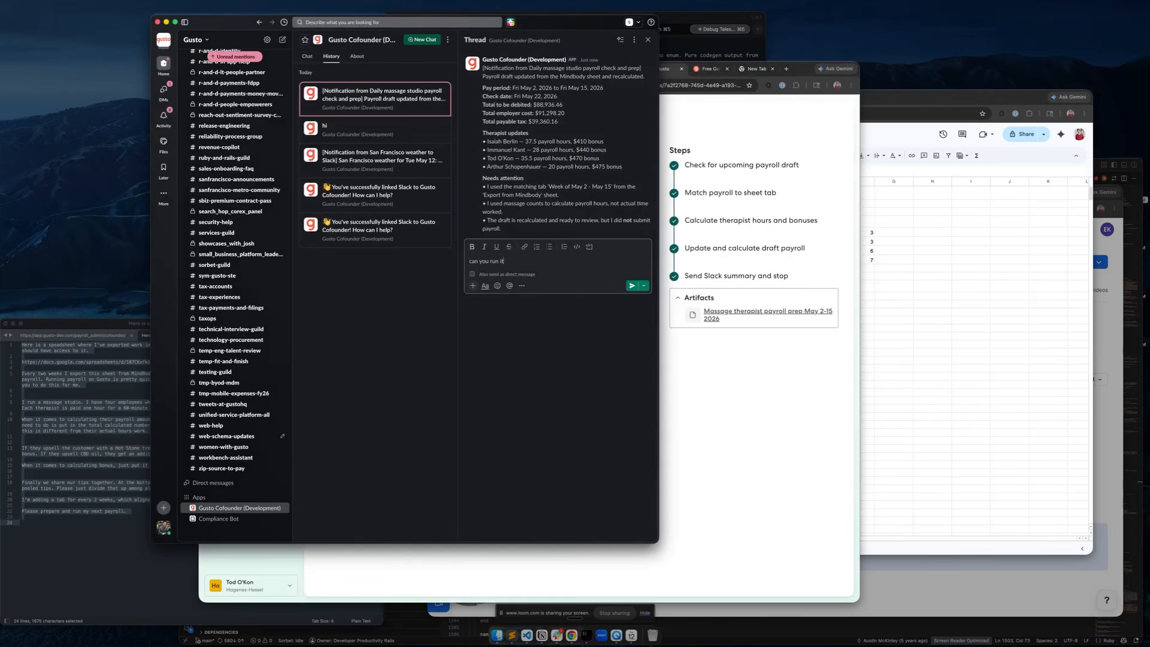
Post 'can you run it', then answer the assistant's newest payroll message with 'yes, submit payroll'
{"action": "key", "text": "Return"}
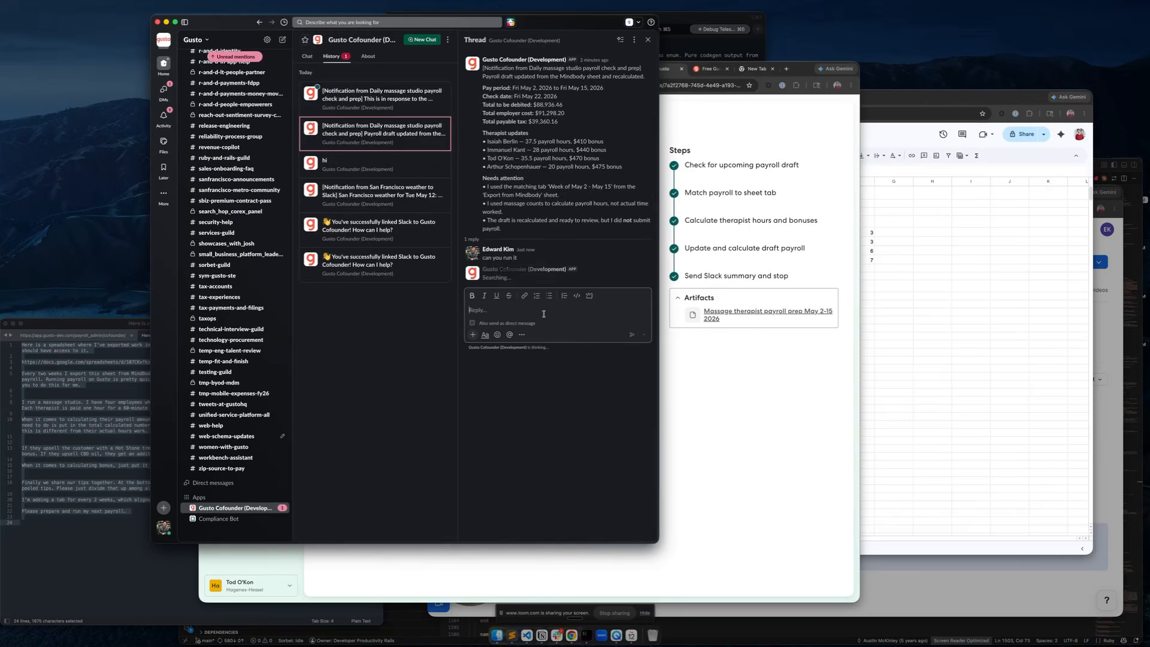
{"action": "left_click", "coordinate": [403, 108]}
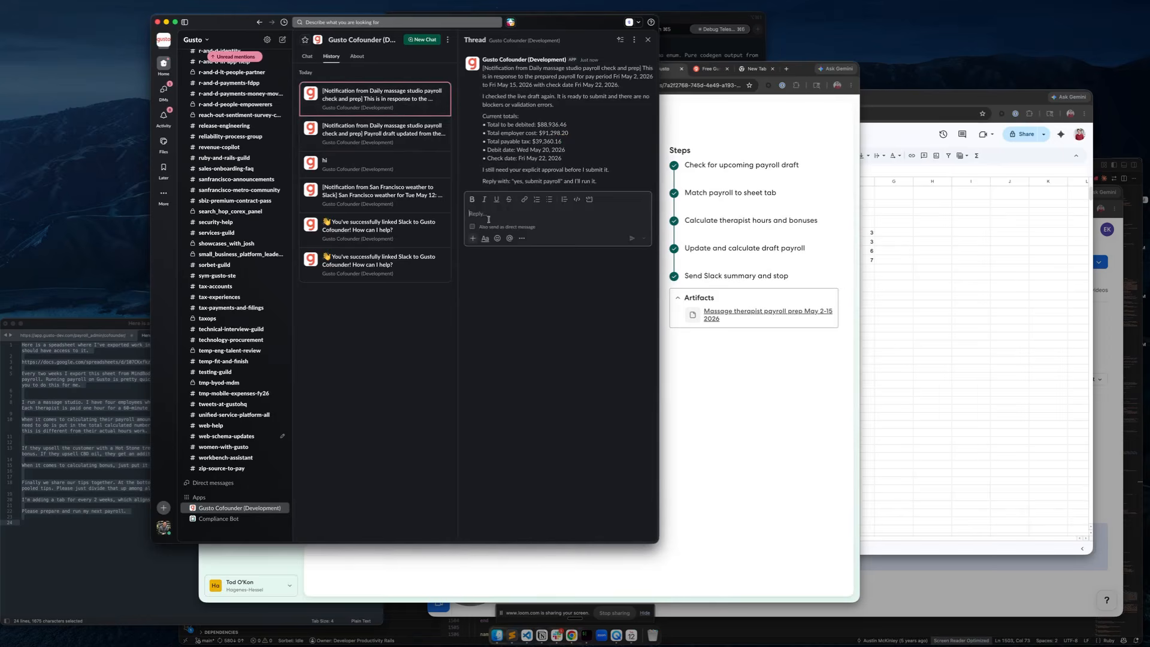
{"action": "type", "text": "yes,yes, s"}
{"action": "key", "text": "BackSpace"}
{"action": "key", "text": "BackSpace"}
{"action": "key", "text": "BackSpace"}
{"action": "type", "text": "yes, submit payroll"}
{"action": "key", "text": "Return"}
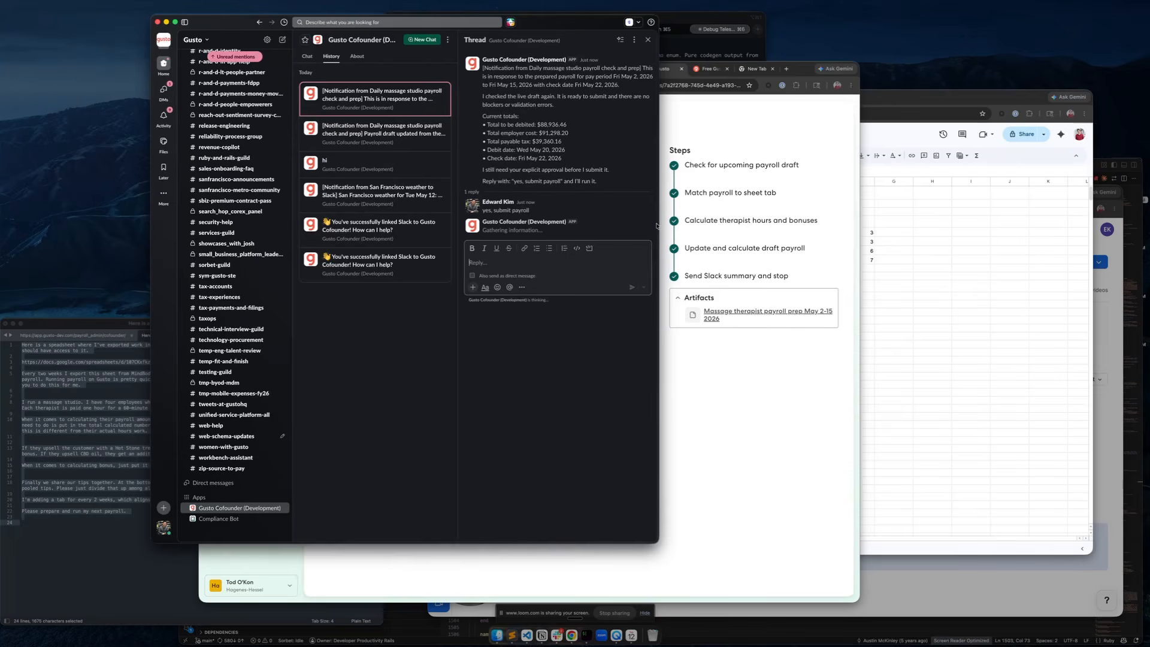
Widen and reposition the Slack window while reading Gusto Cofounder's submission confirmation
{"action": "left_click_drag", "start_coordinate": [659, 223], "coordinate": [688, 223]}
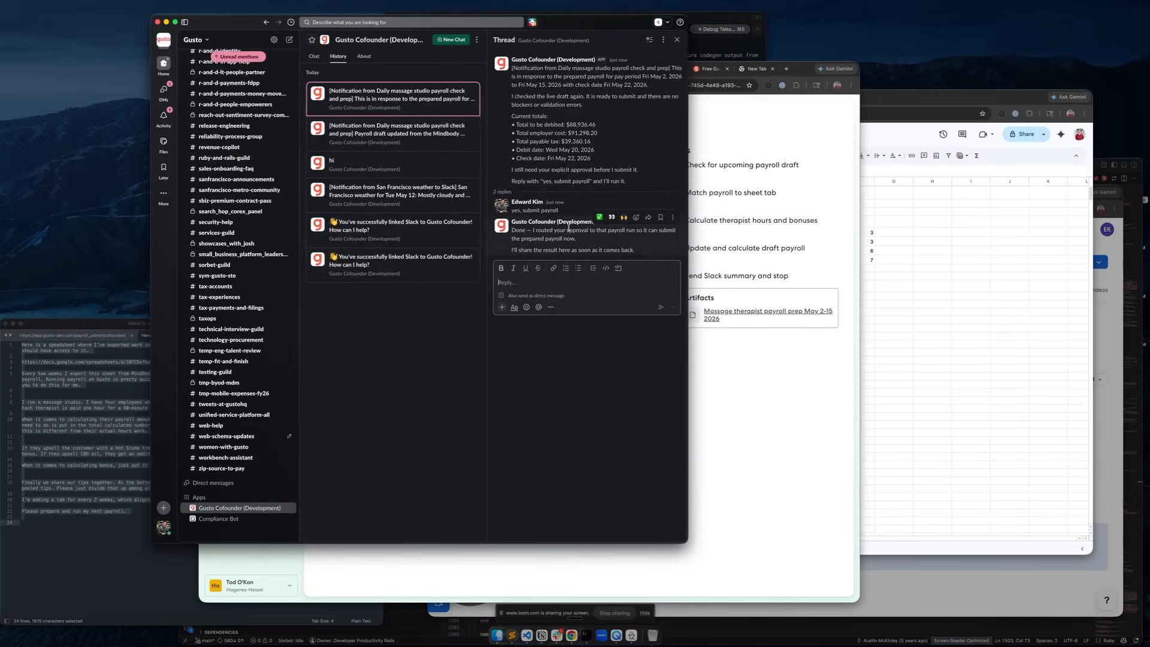
{"action": "left_click_drag", "start_coordinate": [557, 230], "coordinate": [626, 230]}
{"action": "left_click", "coordinate": [626, 230]}
{"action": "left_click_drag", "start_coordinate": [629, 25], "coordinate": [546, 28]}
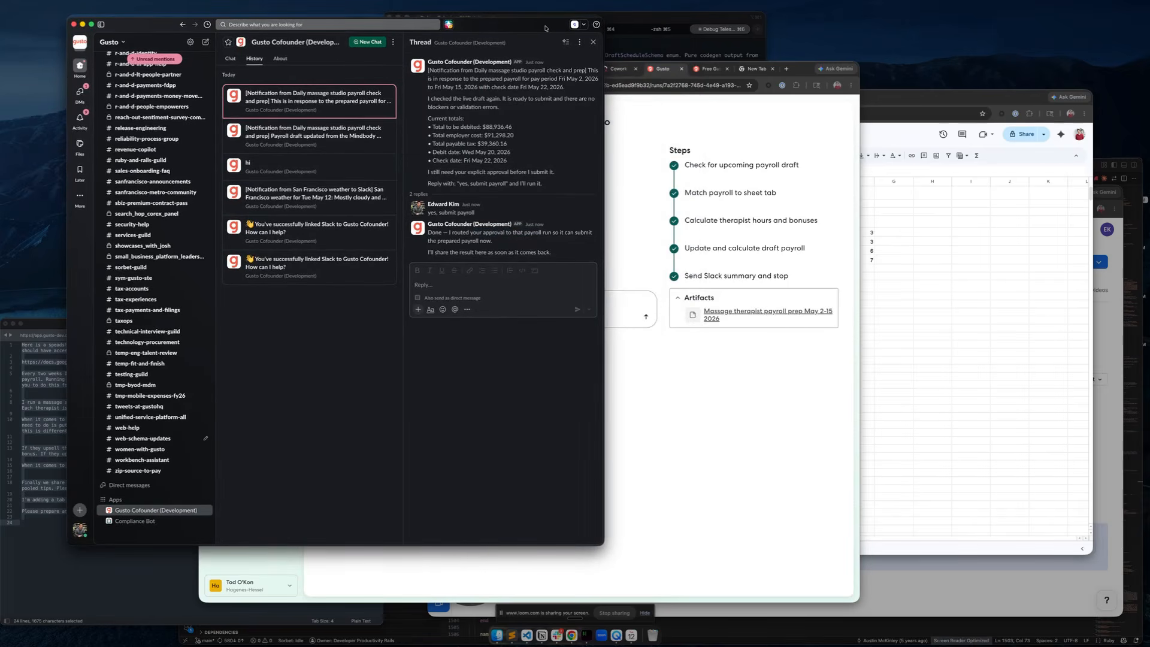
View Gusto's pay history via Home and Pay to see the May 22, 2026 payroll in progress, then return to Cofounder
{"action": "left_click", "coordinate": [647, 127]}
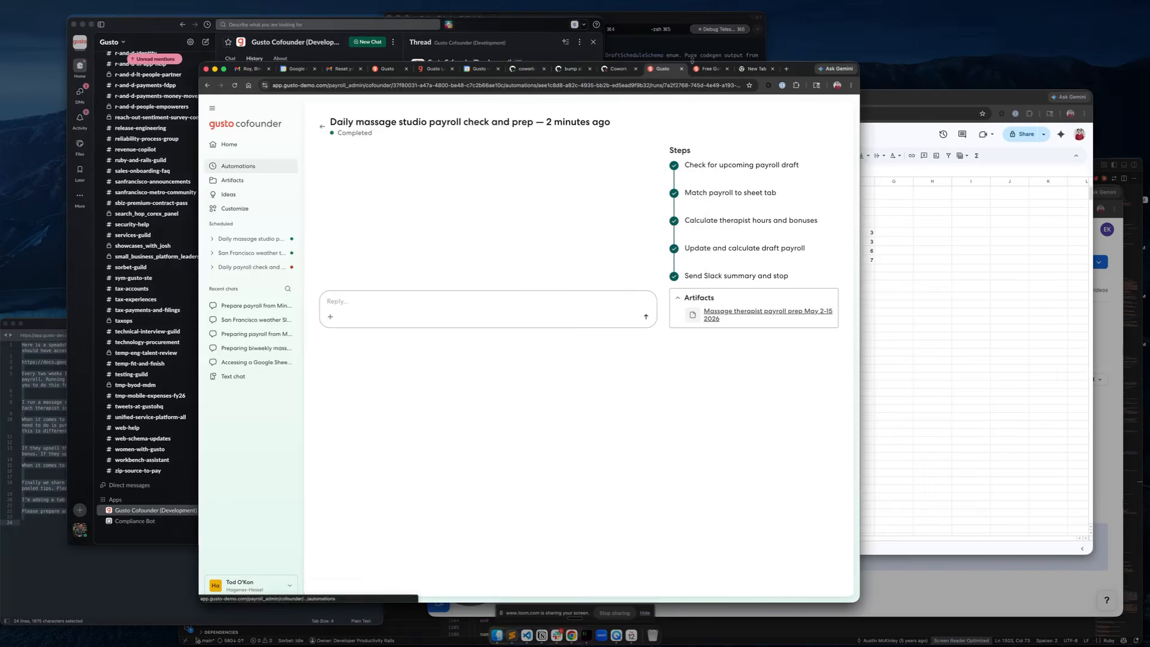
{"action": "key", "text": "ctrl+Tab"}
{"action": "left_click", "coordinate": [223, 161]}
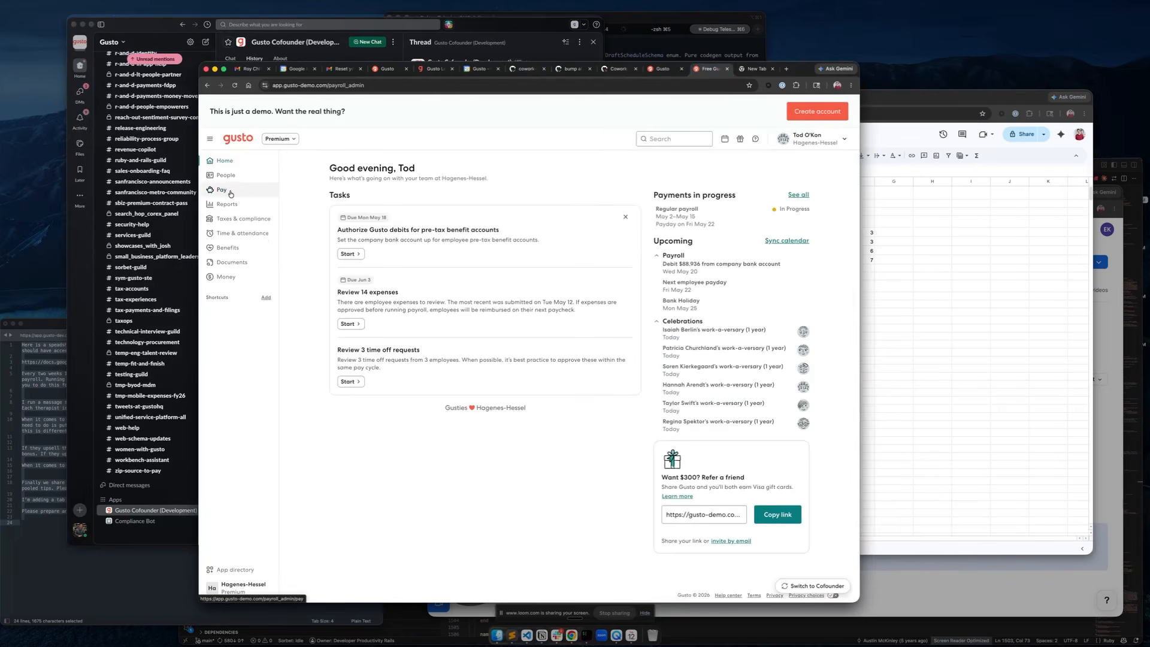
{"action": "left_click", "coordinate": [230, 192]}
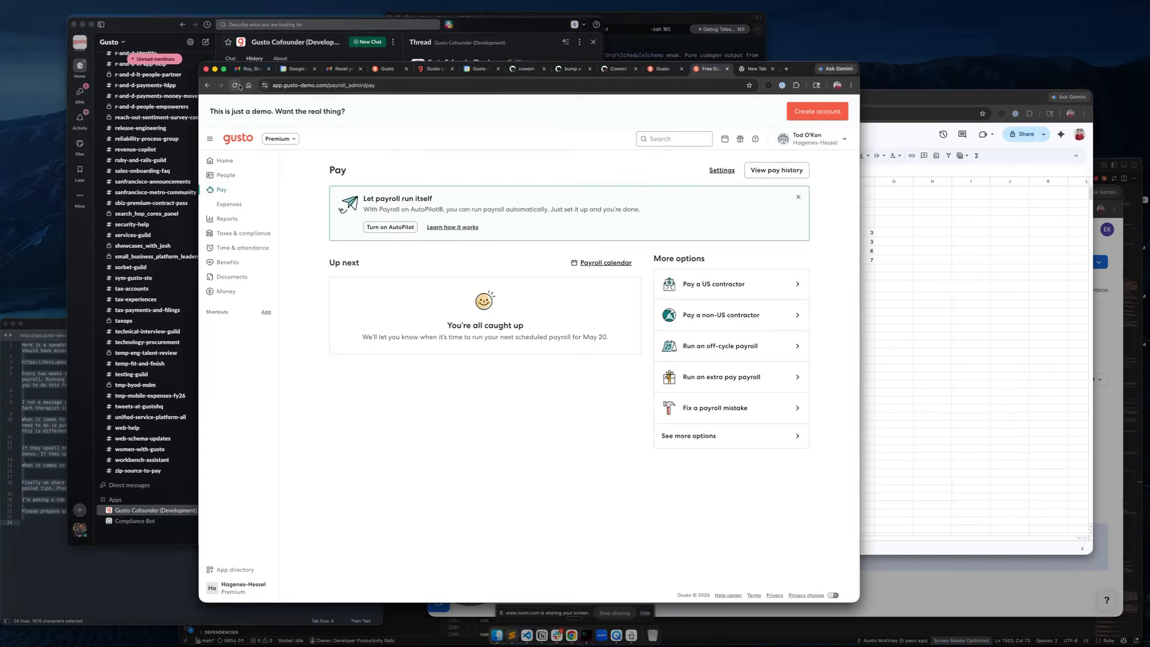
{"action": "left_click", "coordinate": [777, 170]}
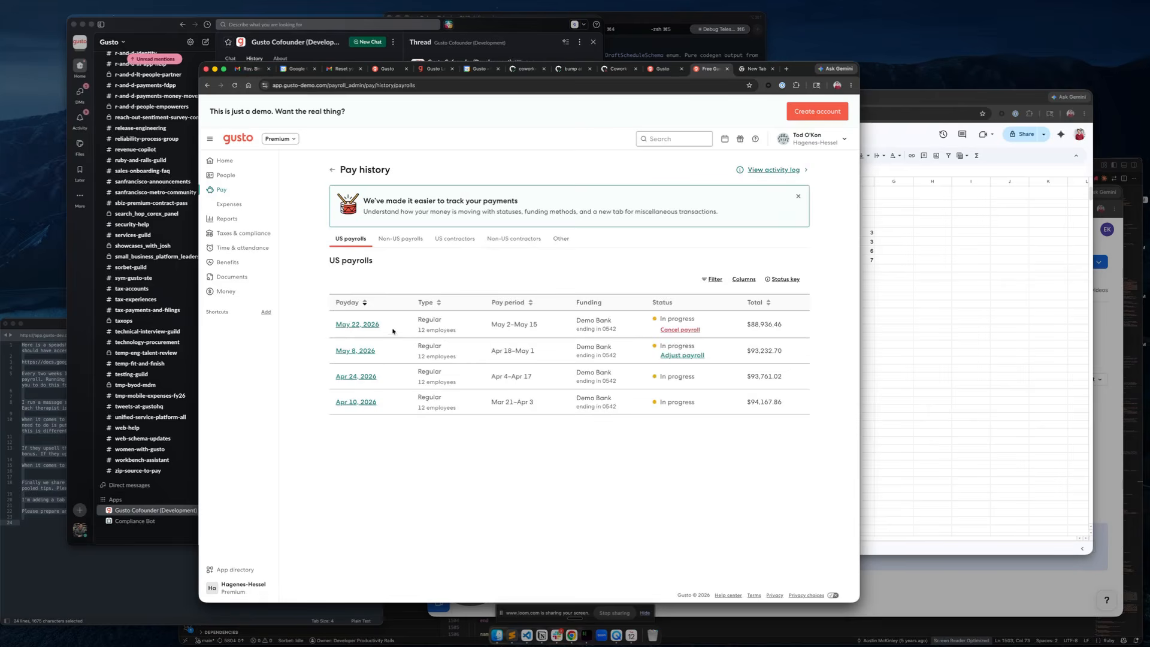
{"action": "left_click", "coordinate": [675, 69]}
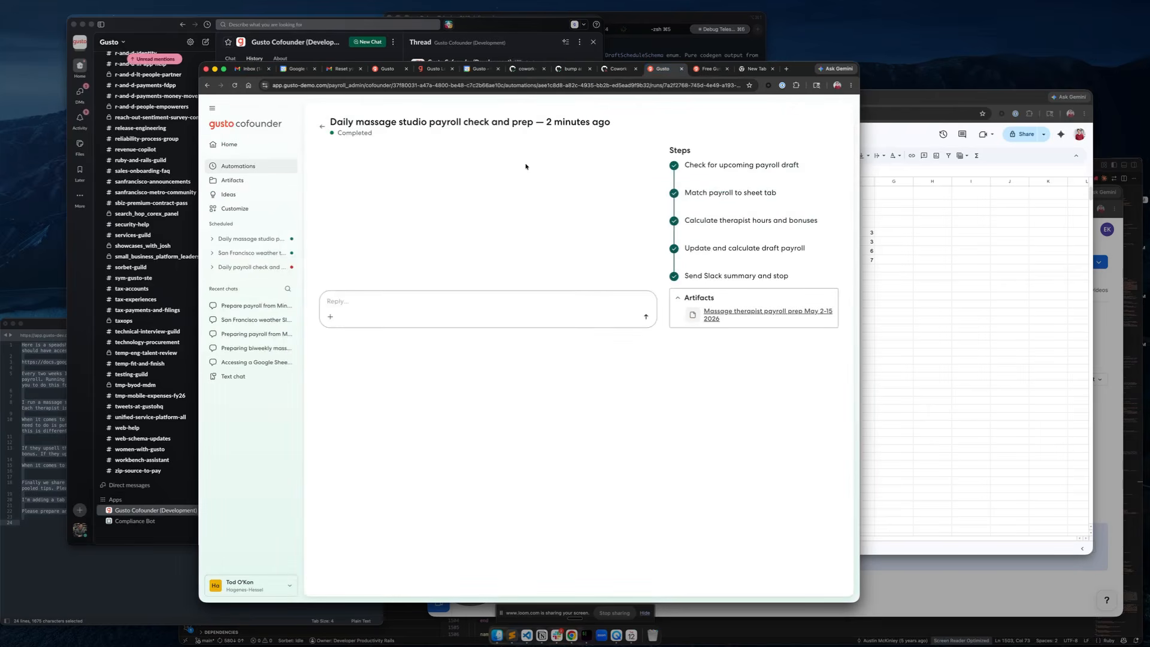